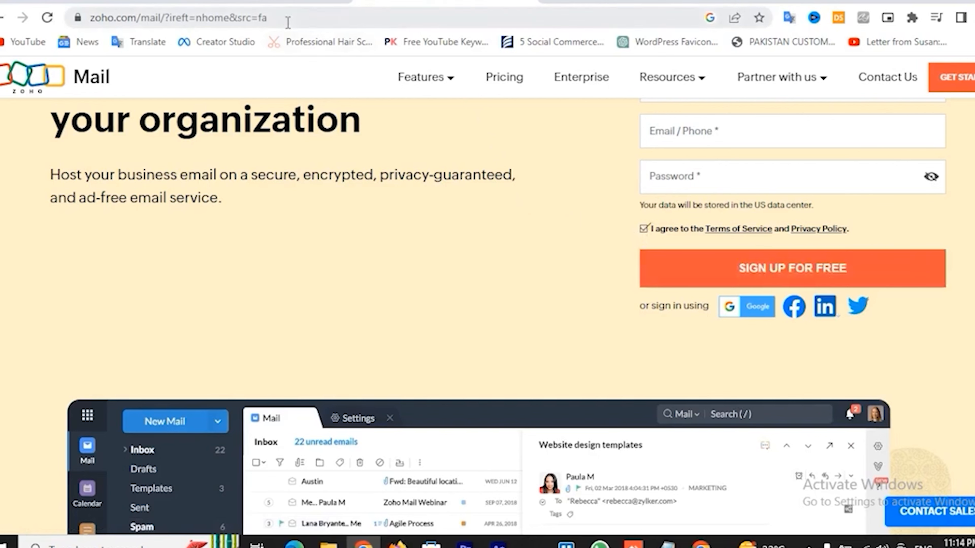
# Load the Zoho Mail signup page in a new browser tab
pyautogui.click(287, 22)
pyautogui.hotkey('ctrl', 'c')
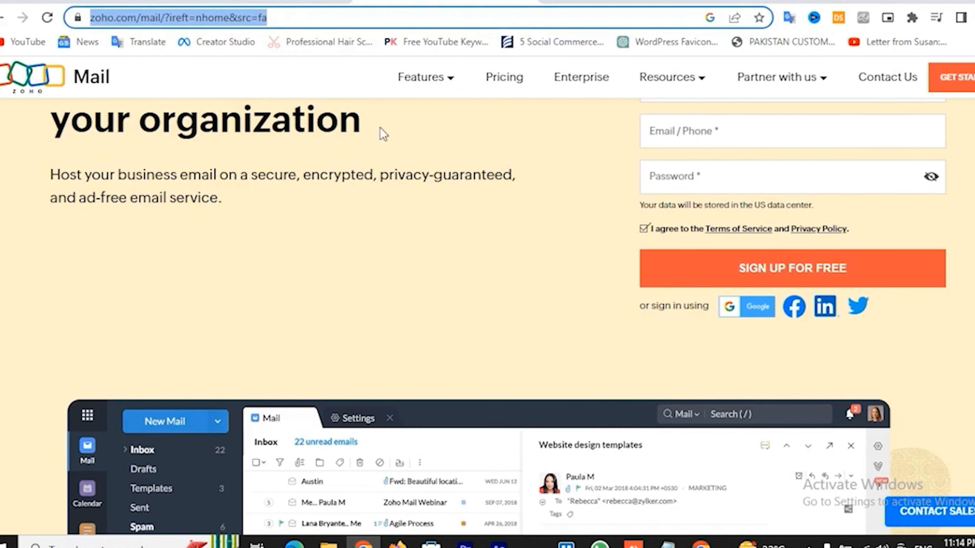
pyautogui.click(700, 543)
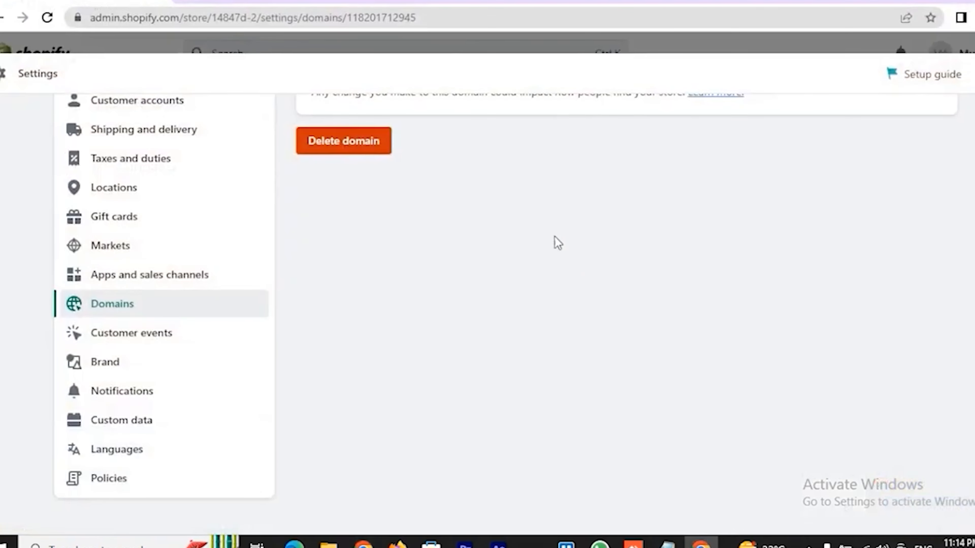
pyautogui.click(196, 1)
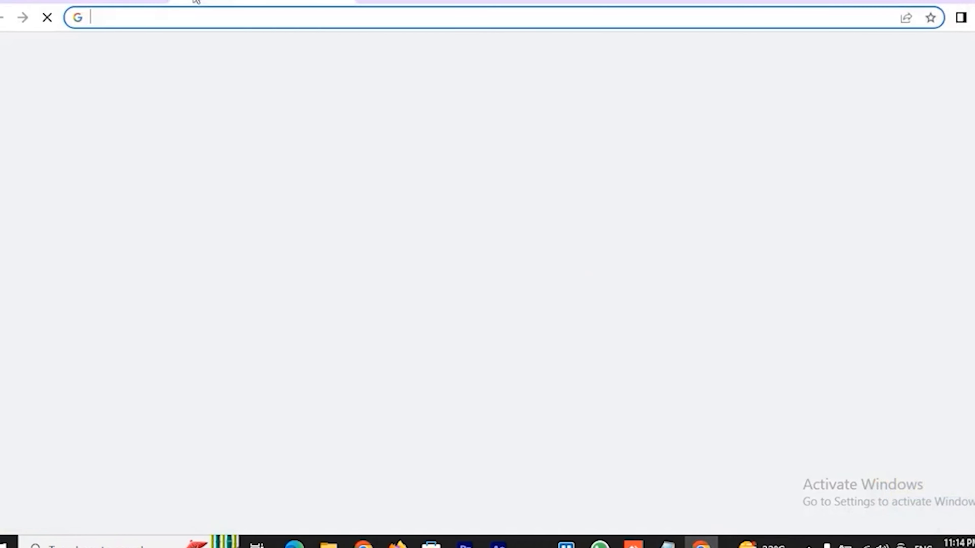
pyautogui.hotkey('ctrl', 'v')
pyautogui.press('Return')
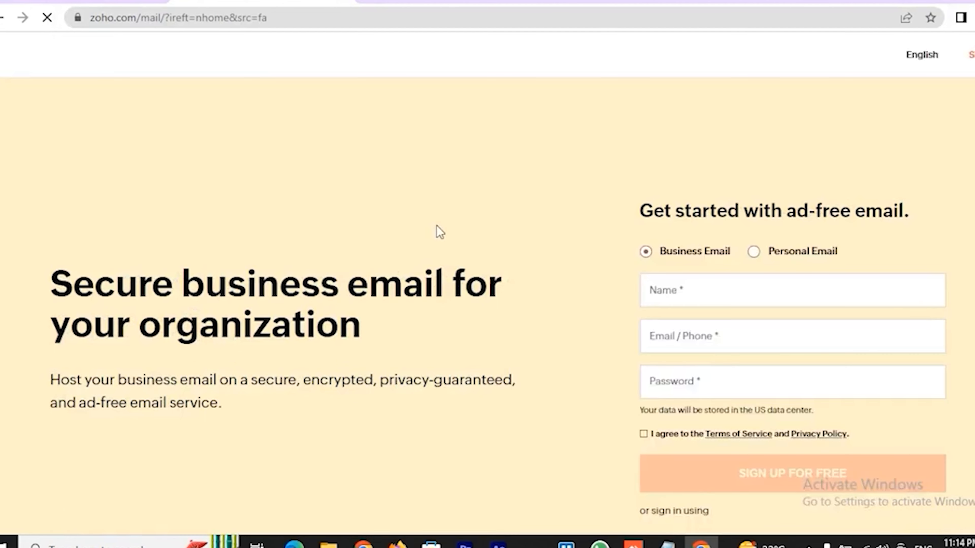
# Sign up with the Google account and scroll down to the free plan for up to 5 users
pyautogui.scroll(-3, 460, 238)
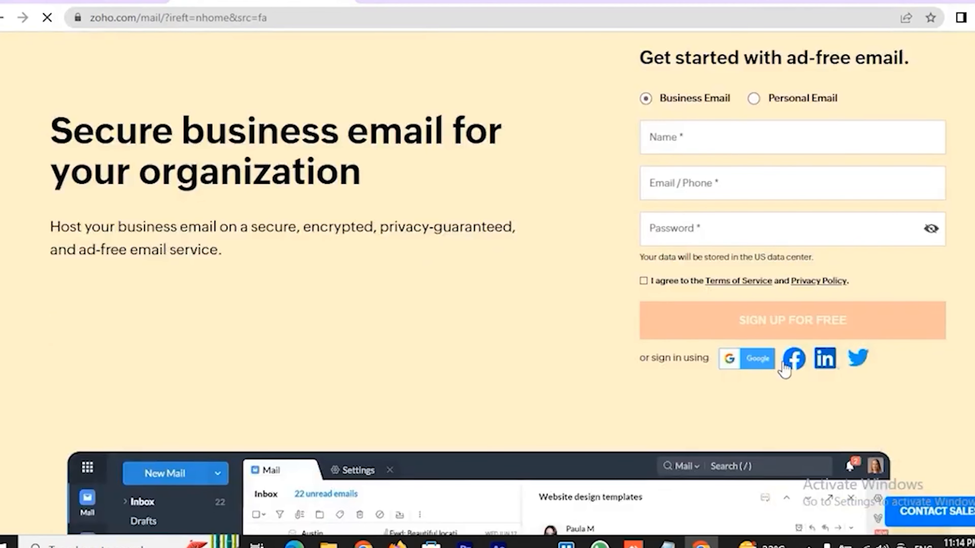
pyautogui.click(756, 360)
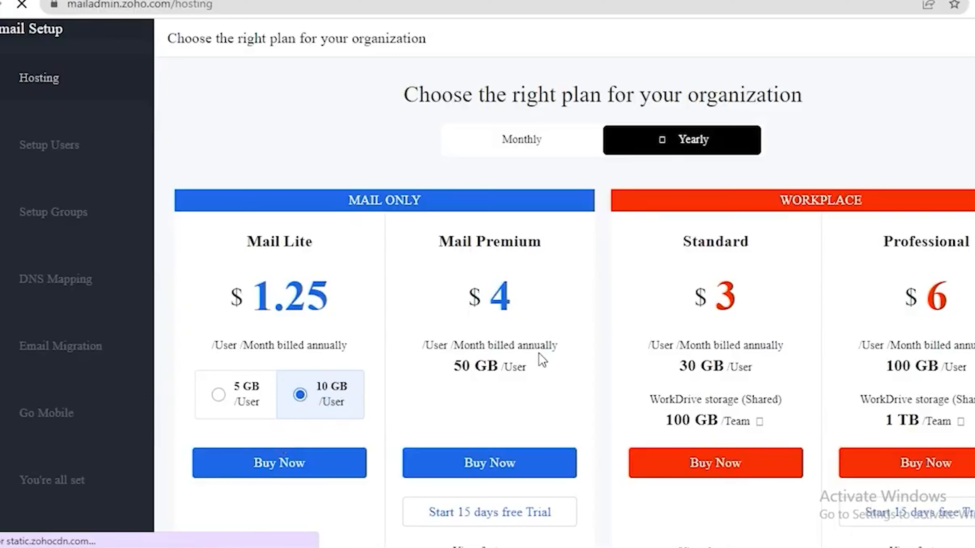
pyautogui.scroll(-5, 539, 353)
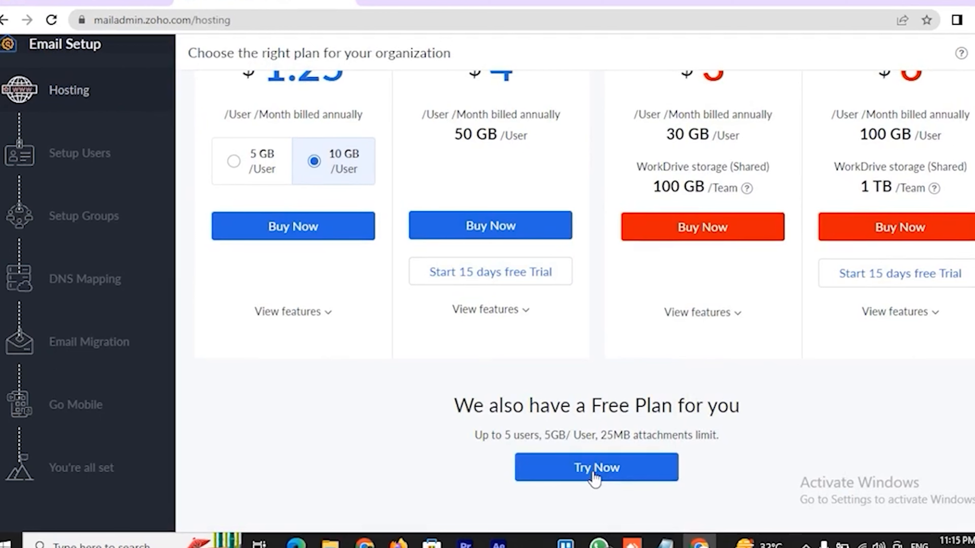
# Choose the free plan and add the already-owned domain firstclickshop.com for verification
pyautogui.click(594, 476)
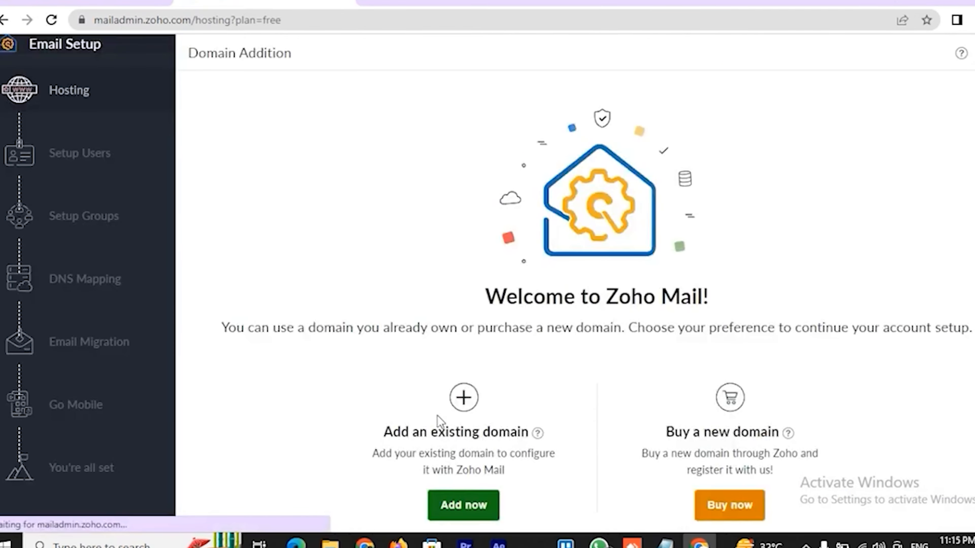
pyautogui.scroll(-1, 568, 365)
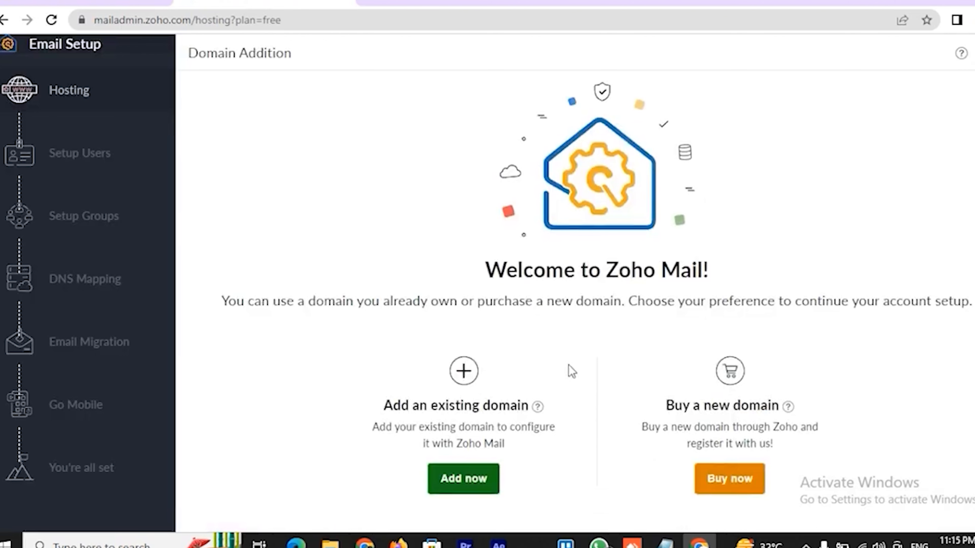
pyautogui.click(460, 481)
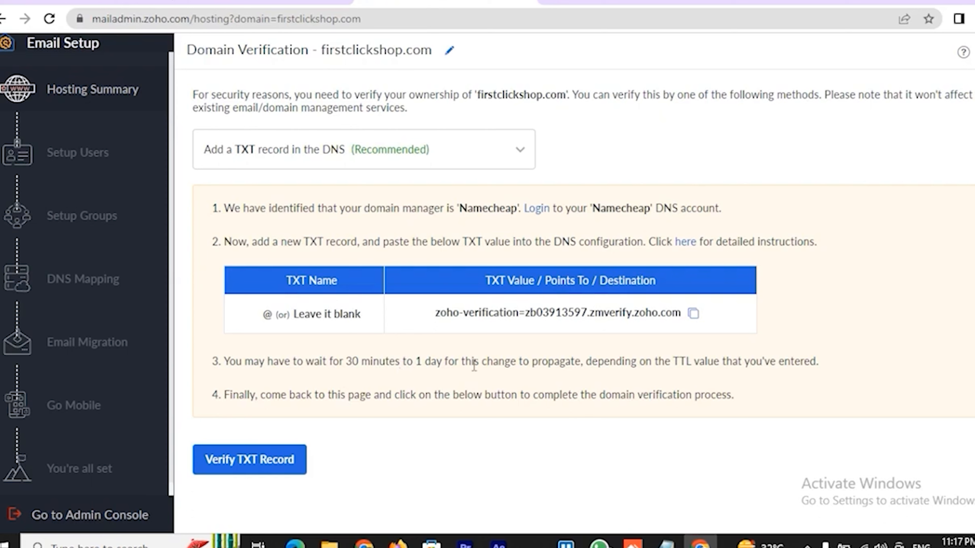
# Read Zoho's detailed guide for adding the verification TXT record at Namecheap
pyautogui.click(685, 245)
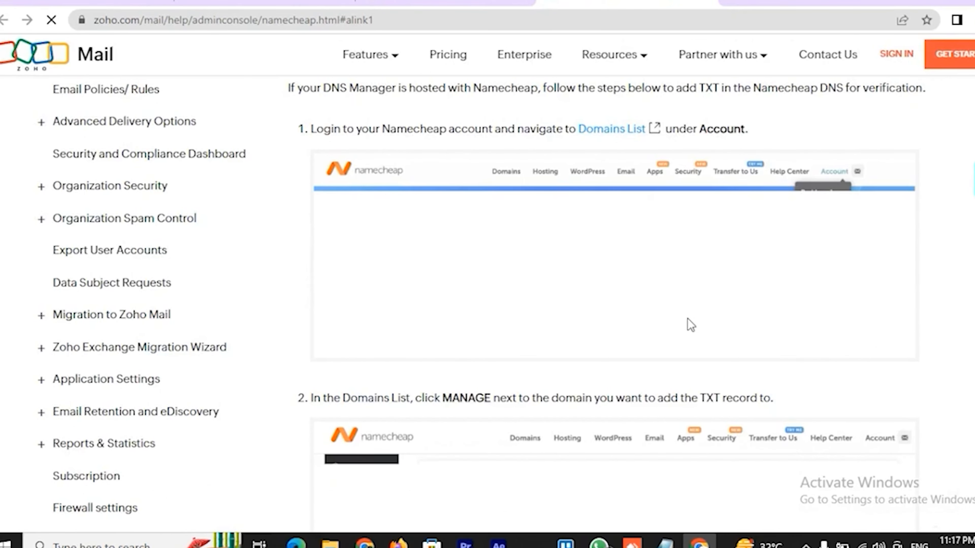
pyautogui.scroll(-10, 691, 325)
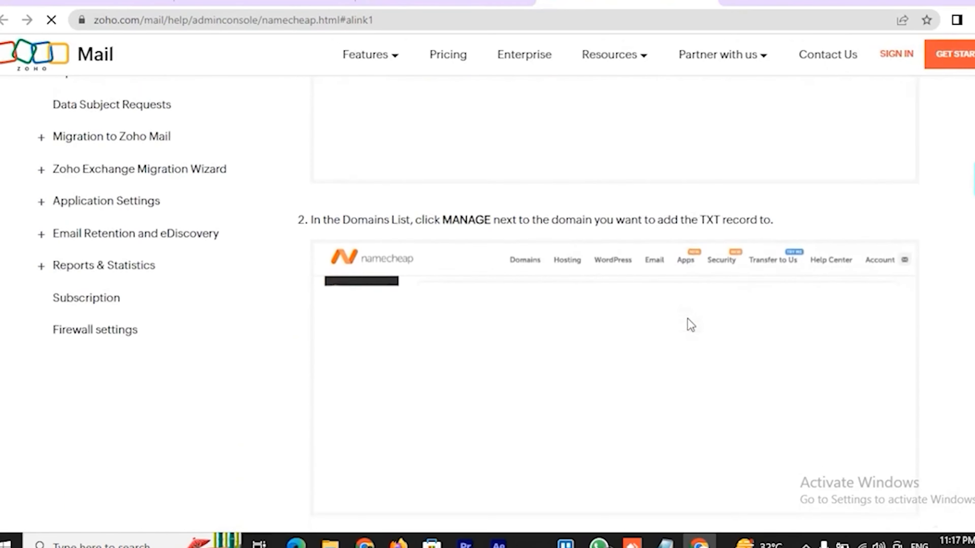
pyautogui.scroll(-2, 691, 322)
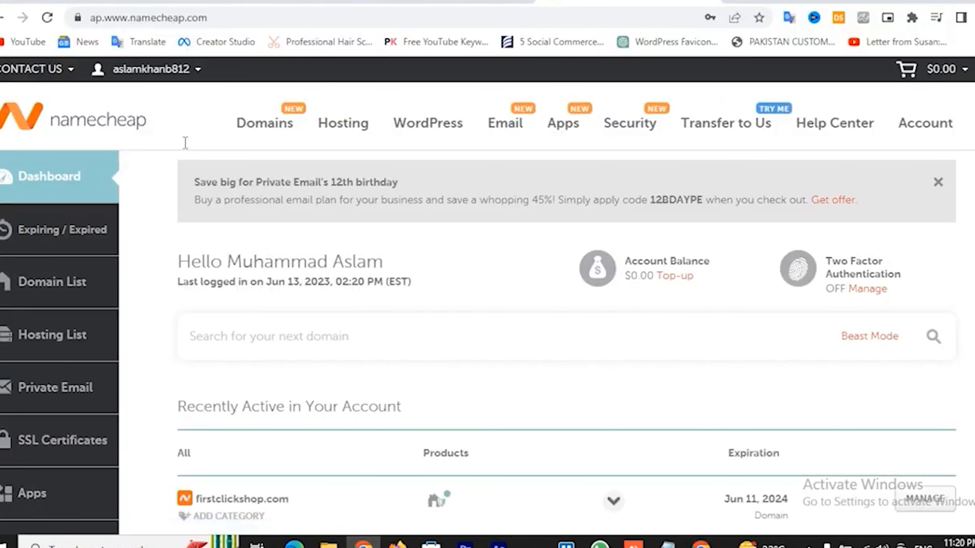
# Manage firstclickshop.com in Namecheap and bring up its Advanced DNS host records
pyautogui.click(933, 499)
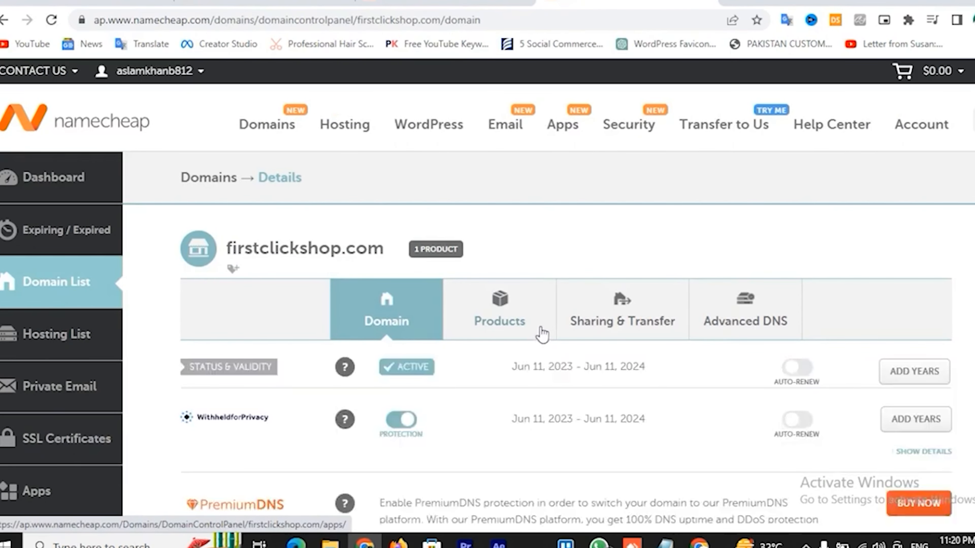
pyautogui.scroll(-2, 541, 333)
pyautogui.scroll(-2, 543, 332)
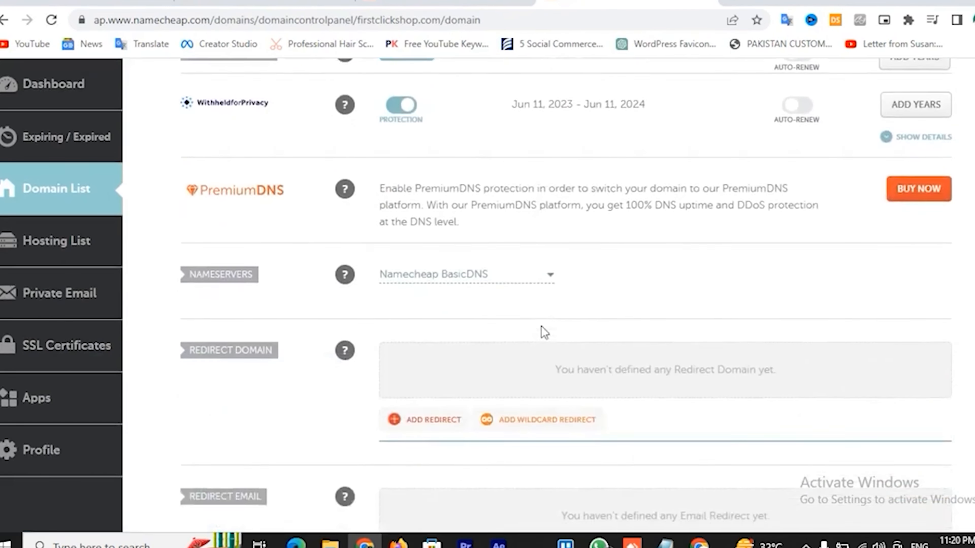
pyautogui.scroll(-4, 544, 333)
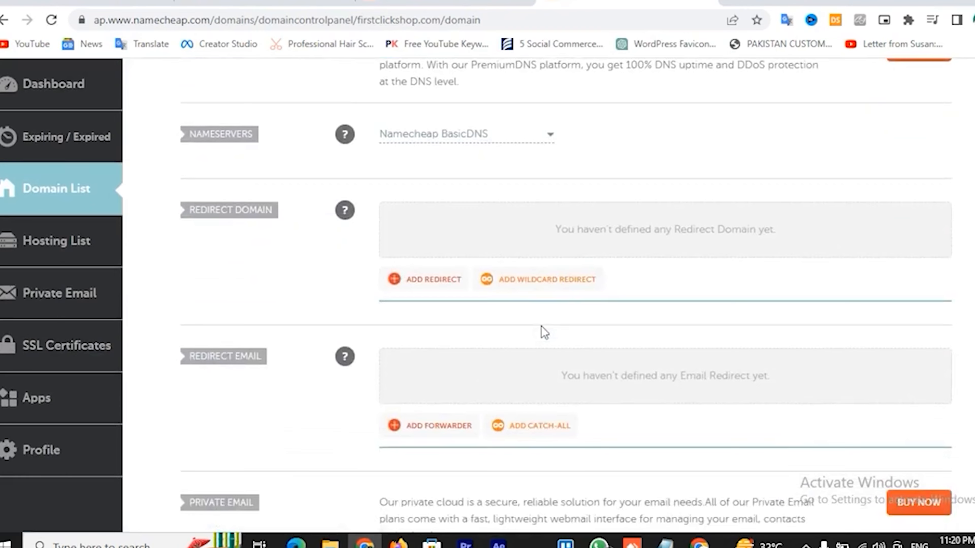
pyautogui.scroll(6, 542, 326)
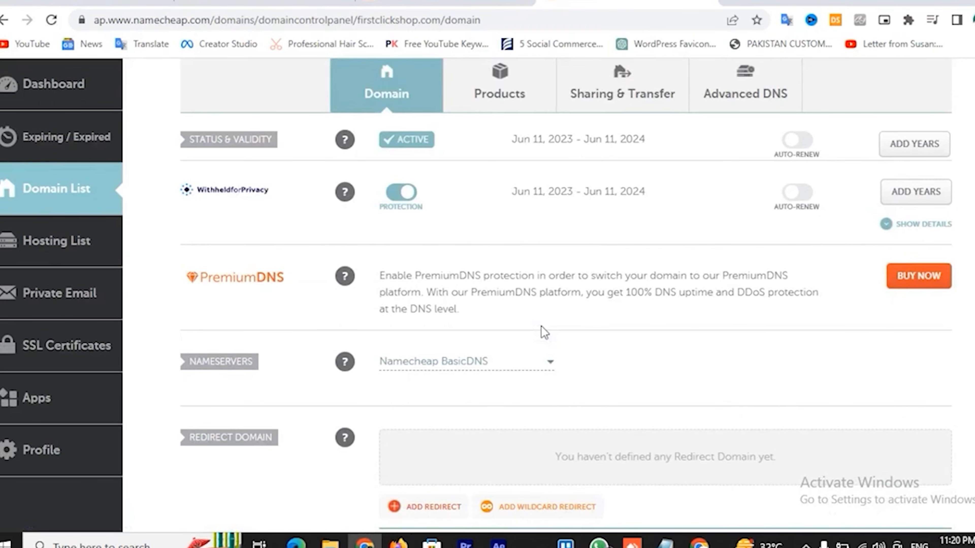
pyautogui.scroll(4, 544, 332)
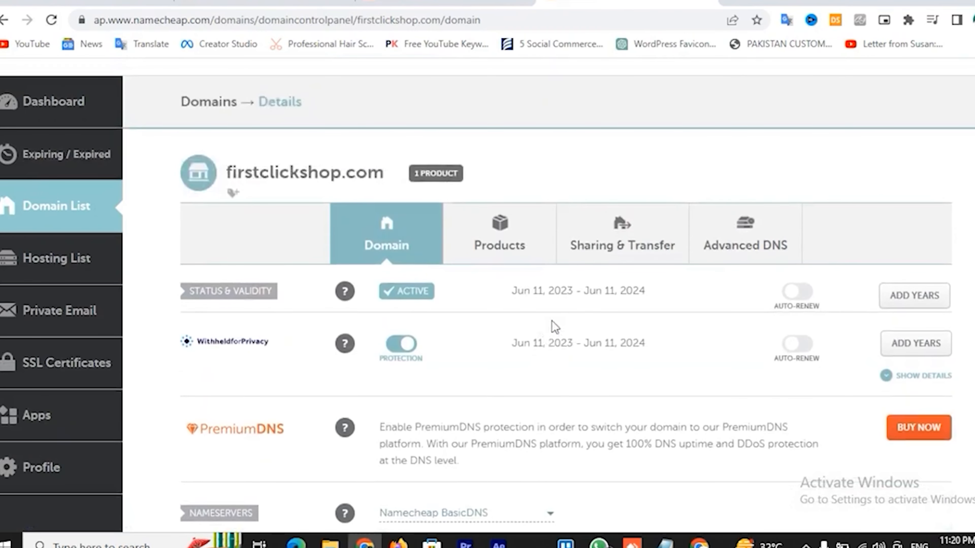
pyautogui.click(735, 246)
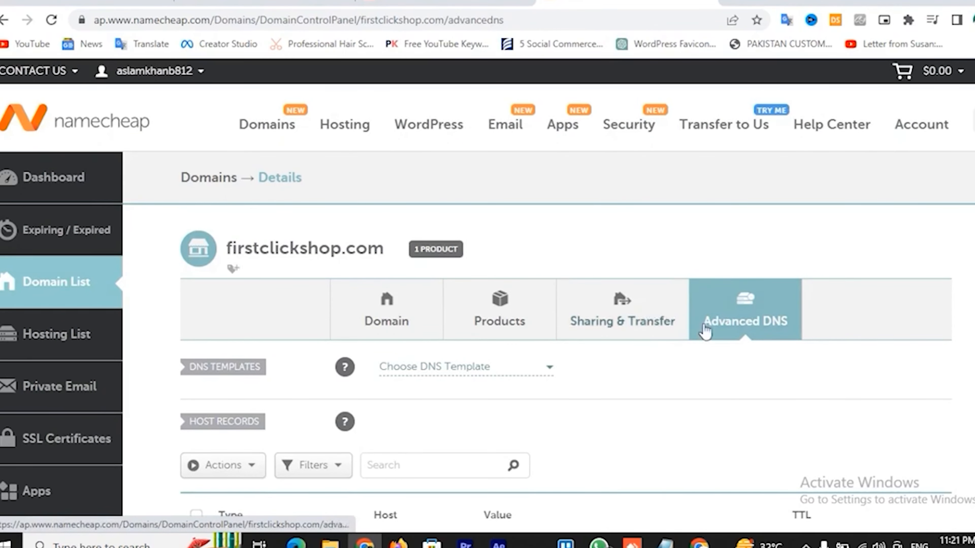
pyautogui.scroll(-5, 707, 331)
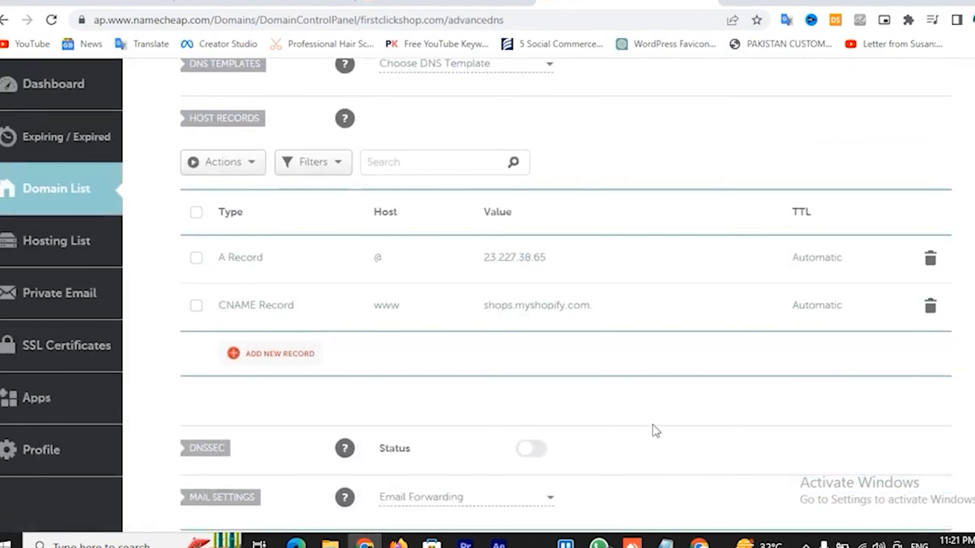
pyautogui.scroll(-4, 656, 431)
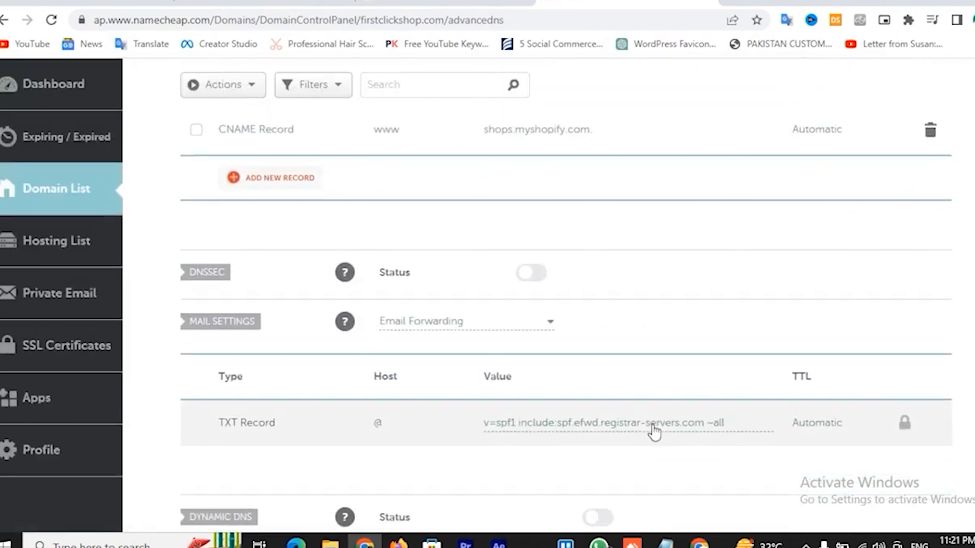
pyautogui.scroll(-2, 655, 431)
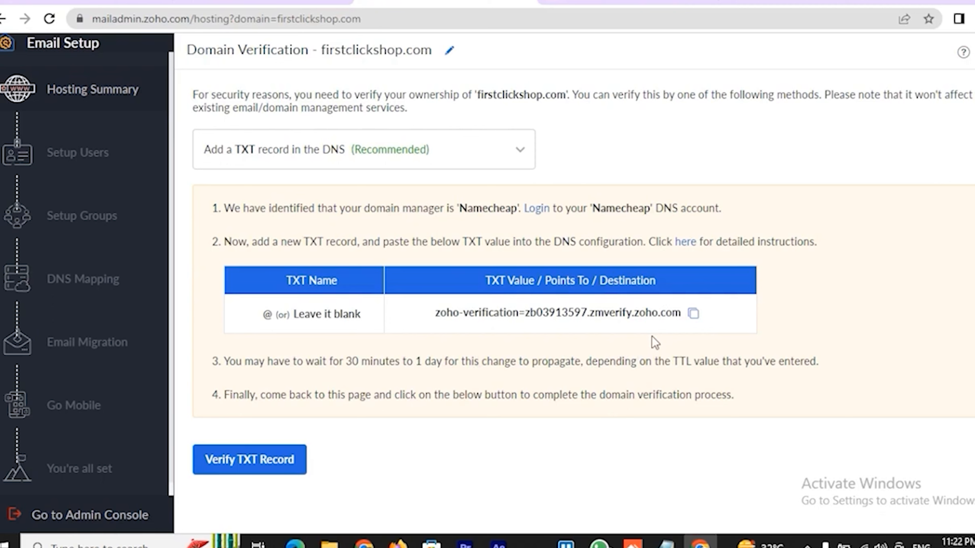
# Keep TXT record as the verification method and copy the zoho-verification value
pyautogui.click(516, 166)
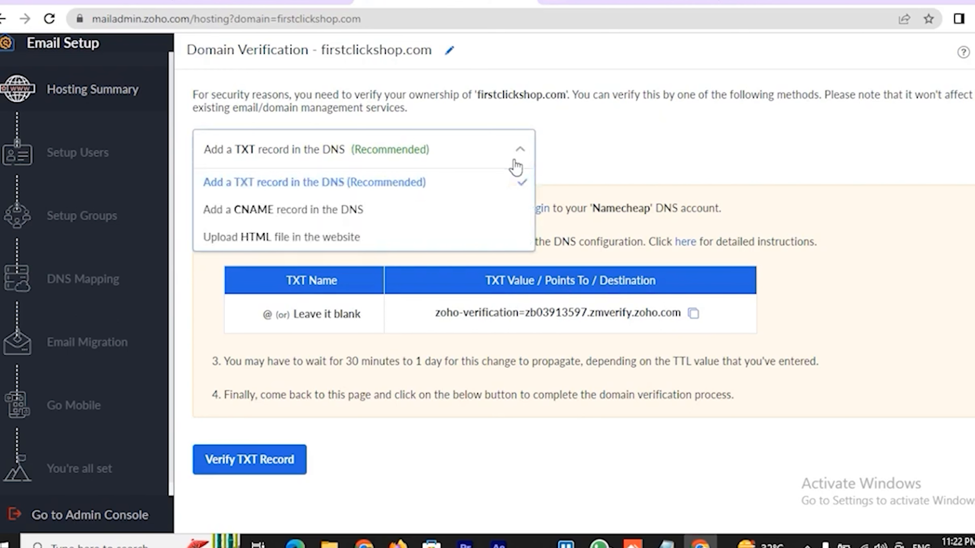
pyautogui.click(633, 147)
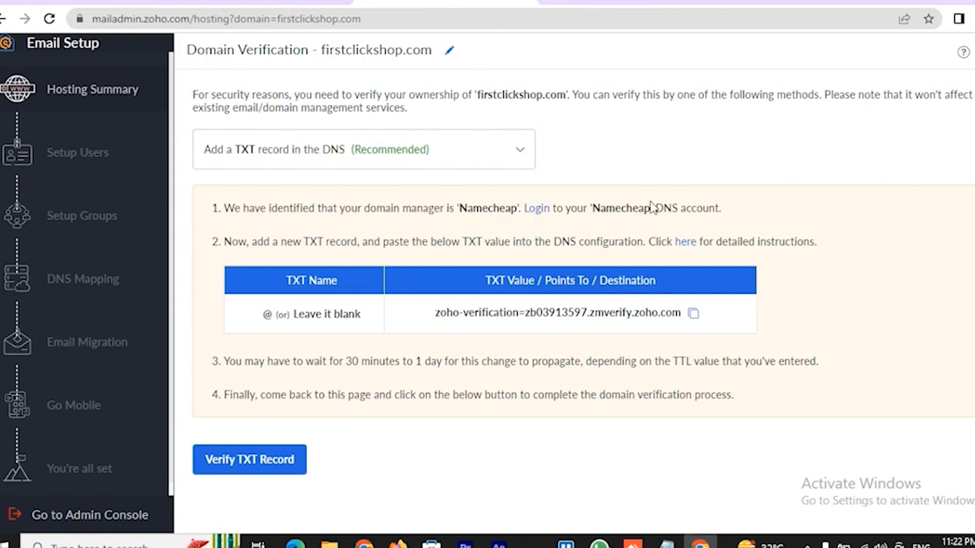
pyautogui.click(693, 314)
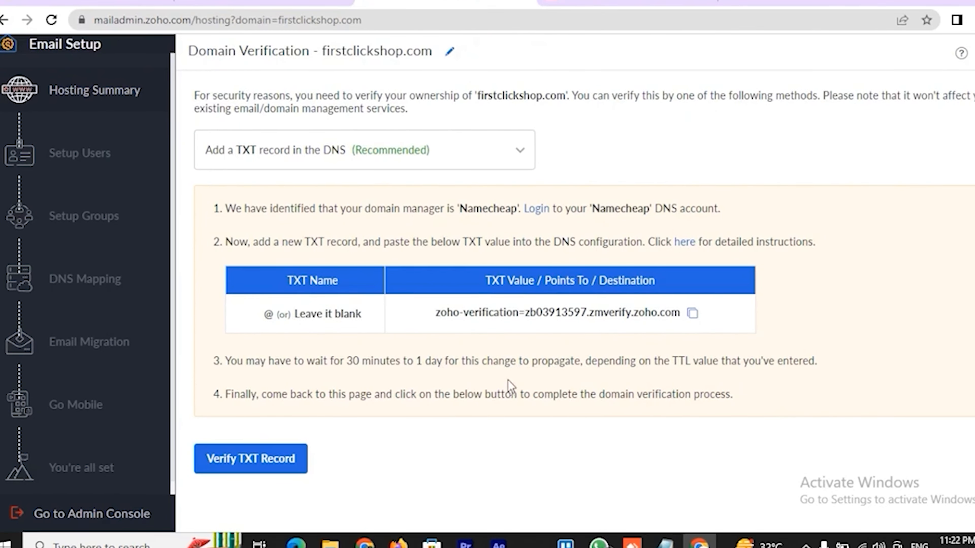
# Replace the @ TXT record's SPF value with the zoho-verification string and save it
pyautogui.hotkey('alt', 'Tab')
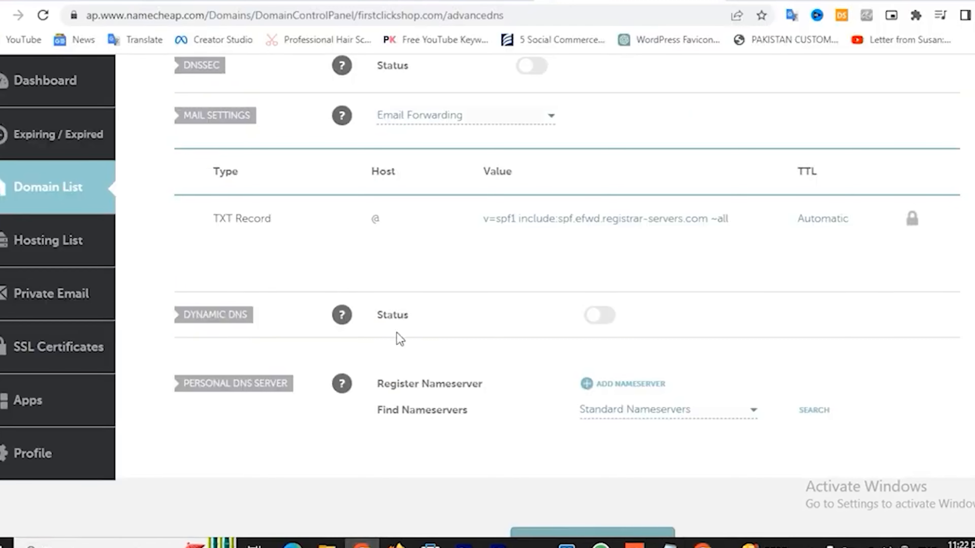
pyautogui.click(521, 224)
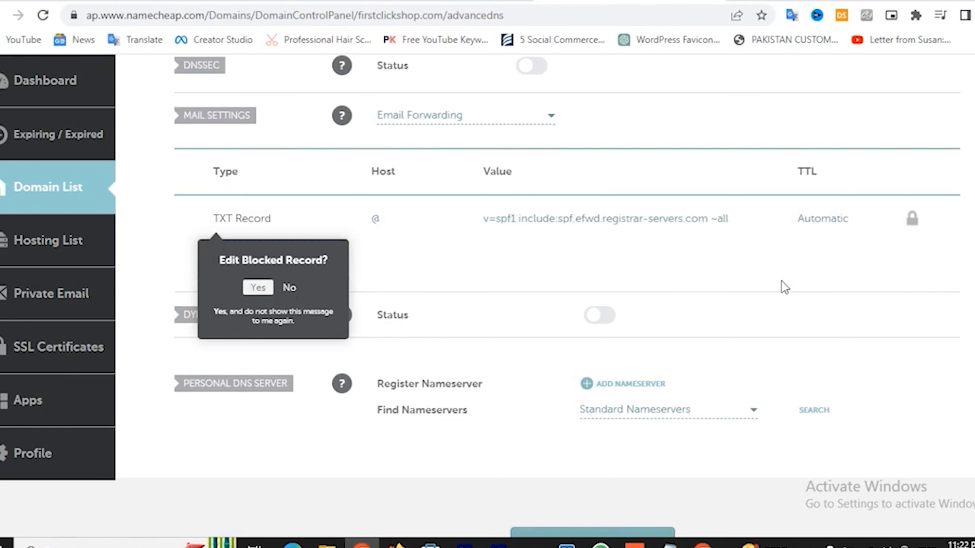
pyautogui.click(263, 294)
pyautogui.click(551, 218)
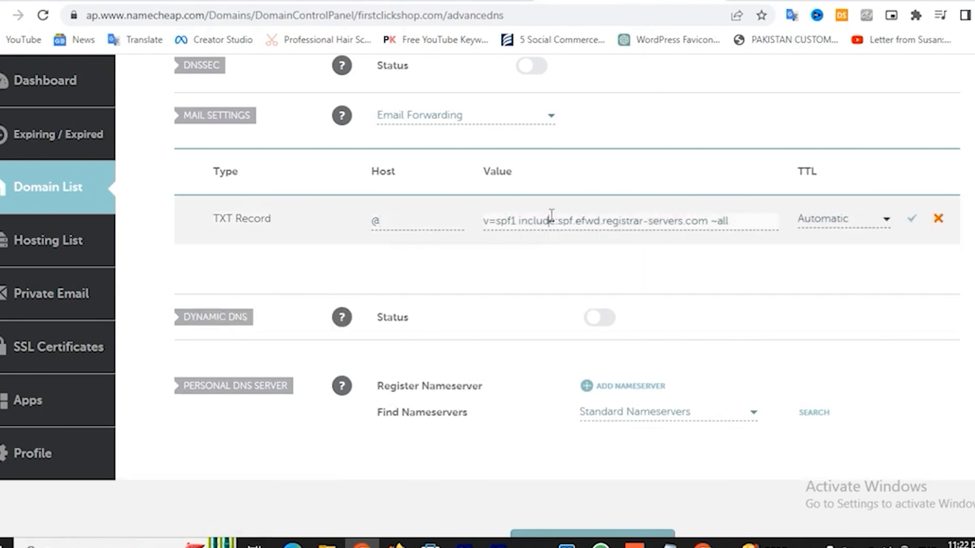
pyautogui.moveTo(485, 225); pyautogui.dragTo(736, 220)
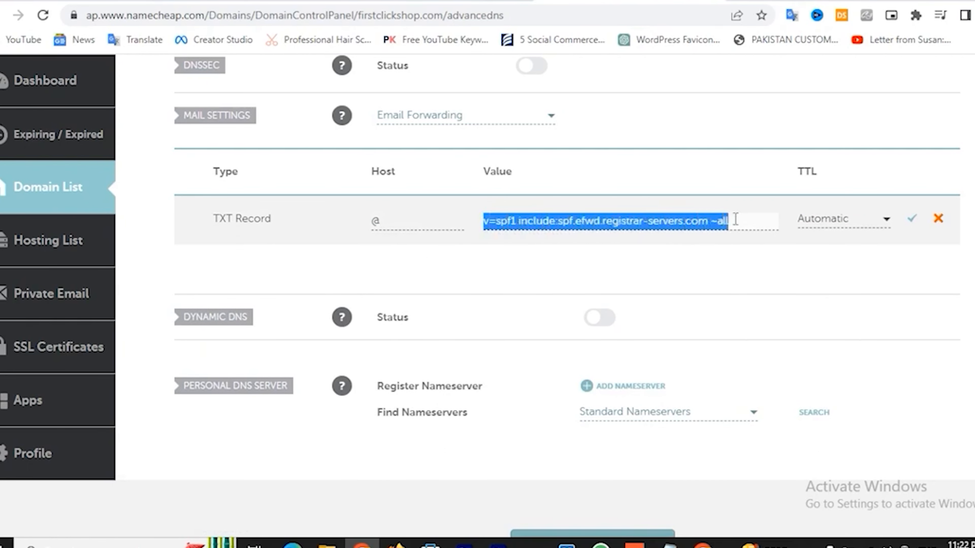
pyautogui.hotkey('ctrl', 'v')
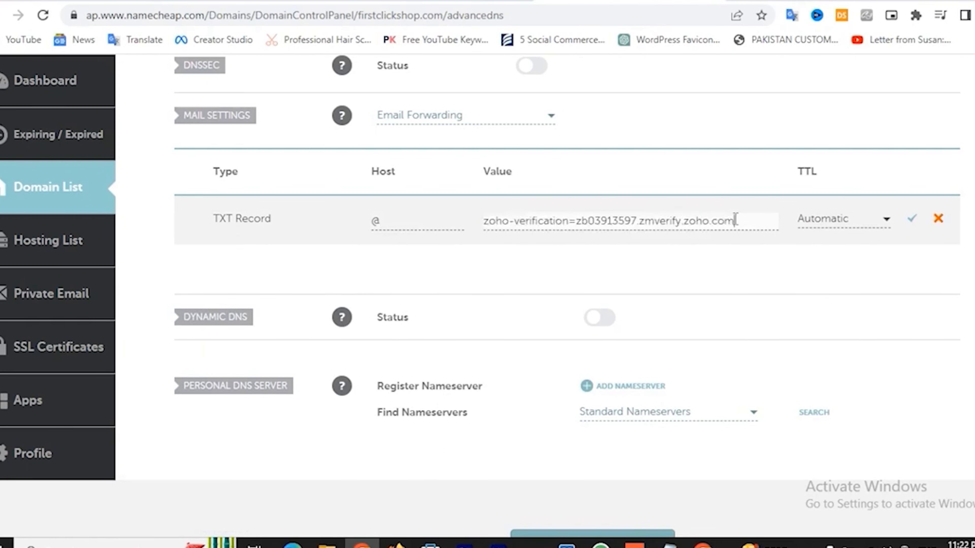
pyautogui.click(913, 222)
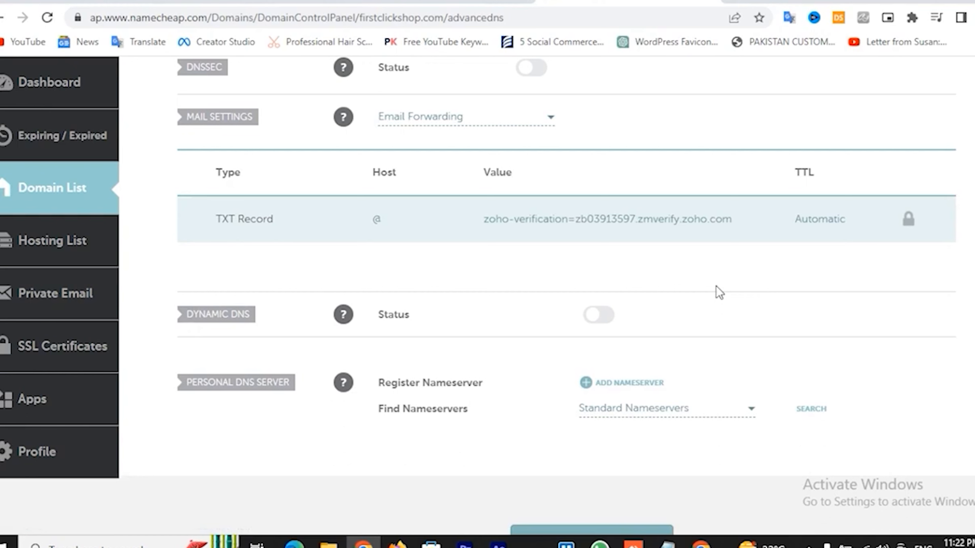
pyautogui.scroll(-2, 512, 327)
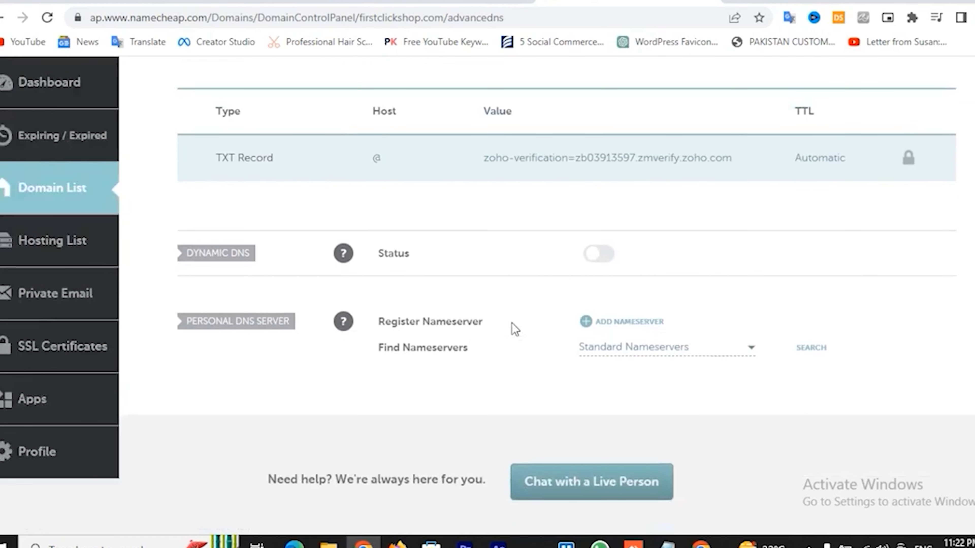
pyautogui.scroll(3, 515, 329)
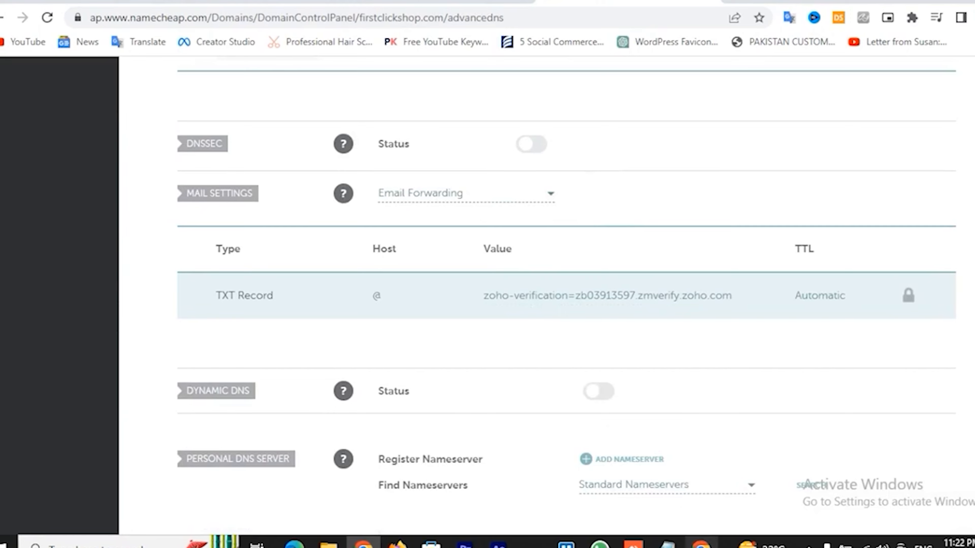
pyautogui.click(700, 543)
# Verify the TXT record and confirm firstclickshop.com shows Verified in the Hosting Summary
pyautogui.click(269, 461)
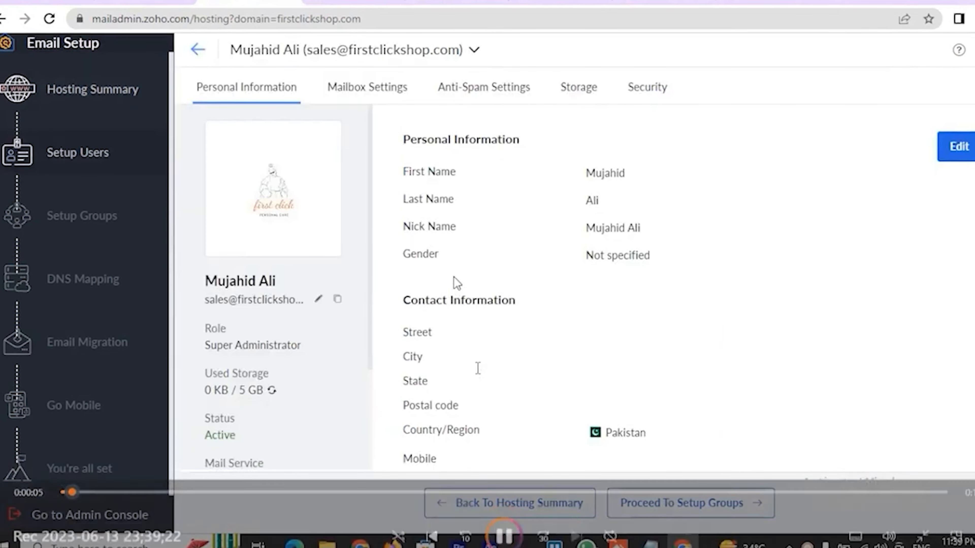
pyautogui.click(92, 89)
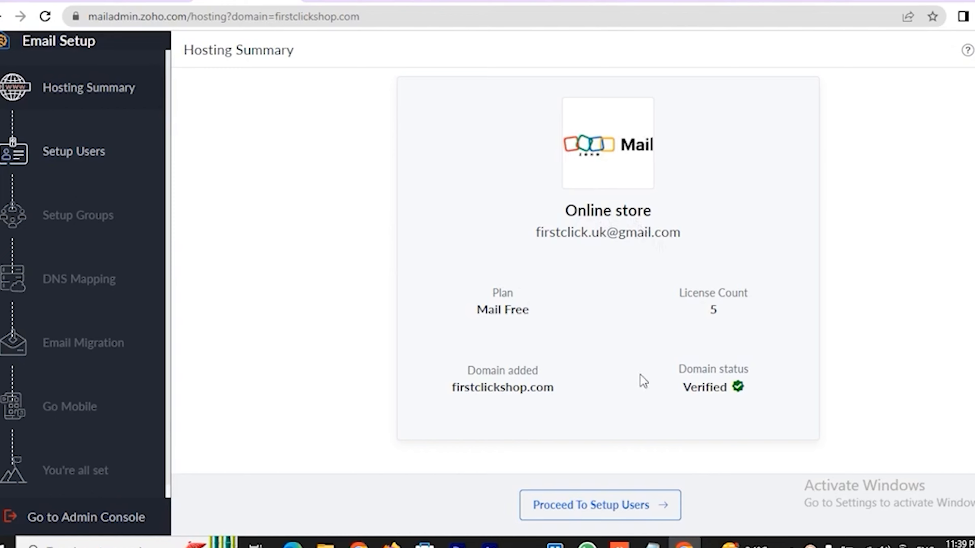
# Skip the users and groups steps without creating any, continuing to DNS Mapping
pyautogui.click(620, 500)
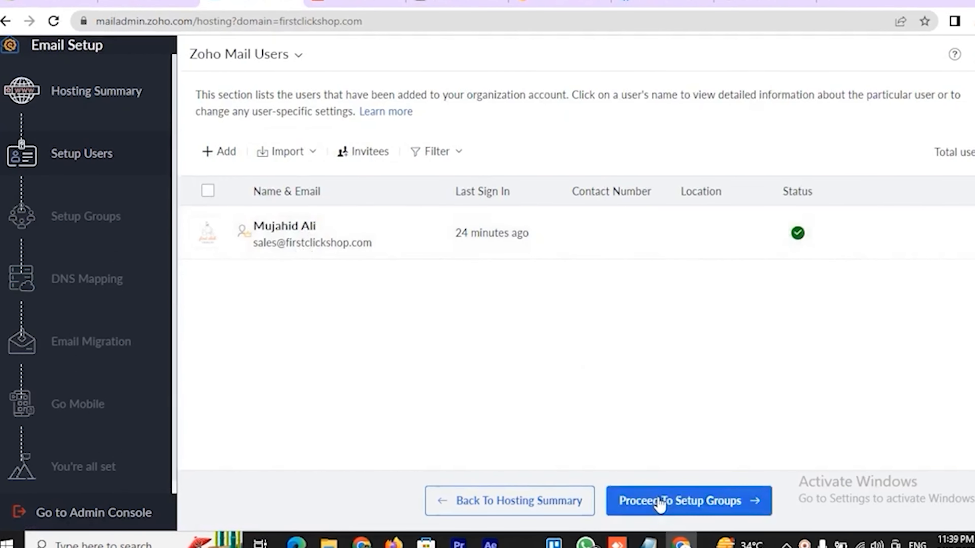
pyautogui.click(659, 501)
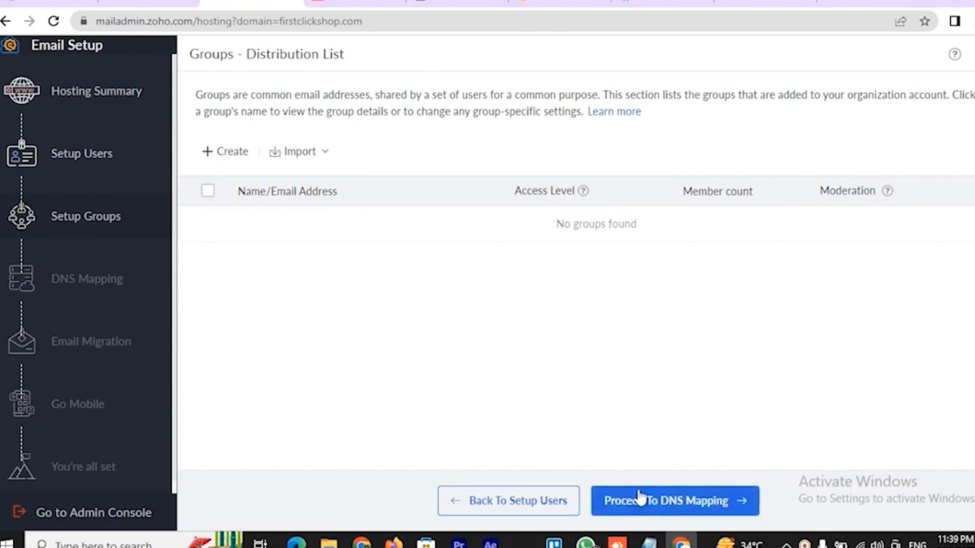
pyautogui.click(637, 501)
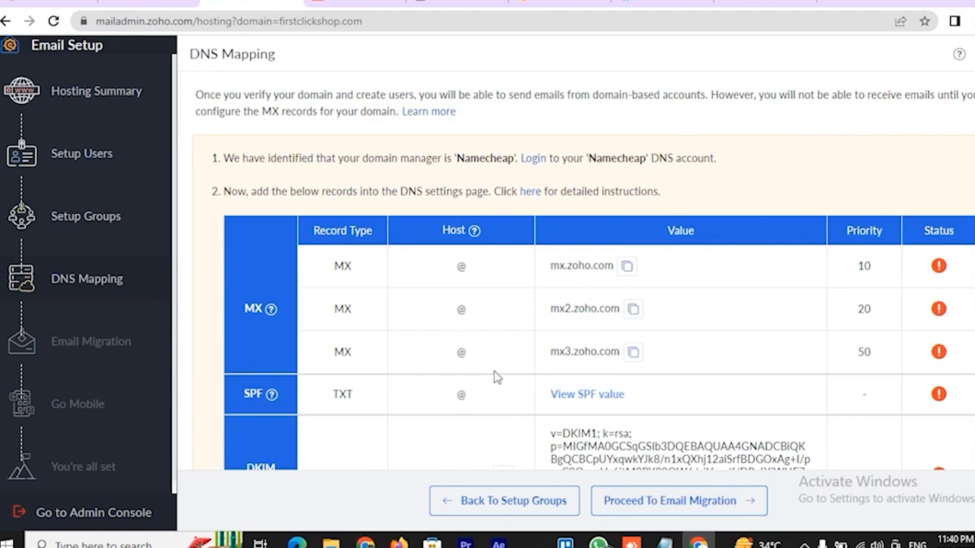
pyautogui.scroll(-4, 495, 371)
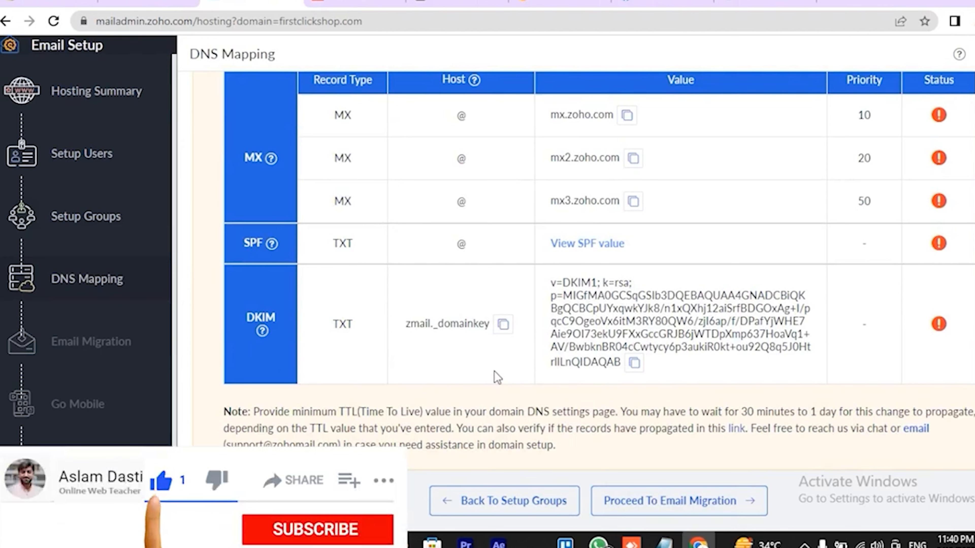
pyautogui.scroll(1, 494, 371)
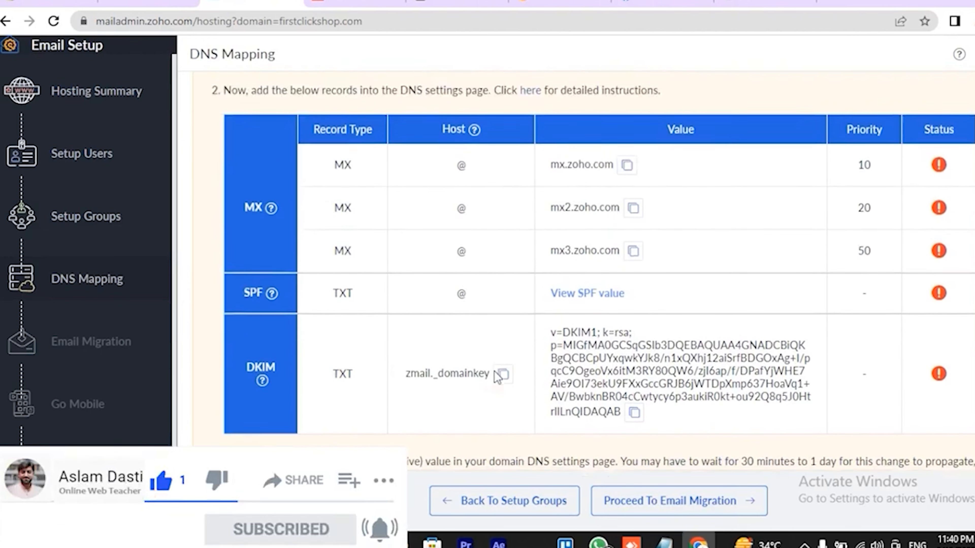
pyautogui.scroll(1, 497, 377)
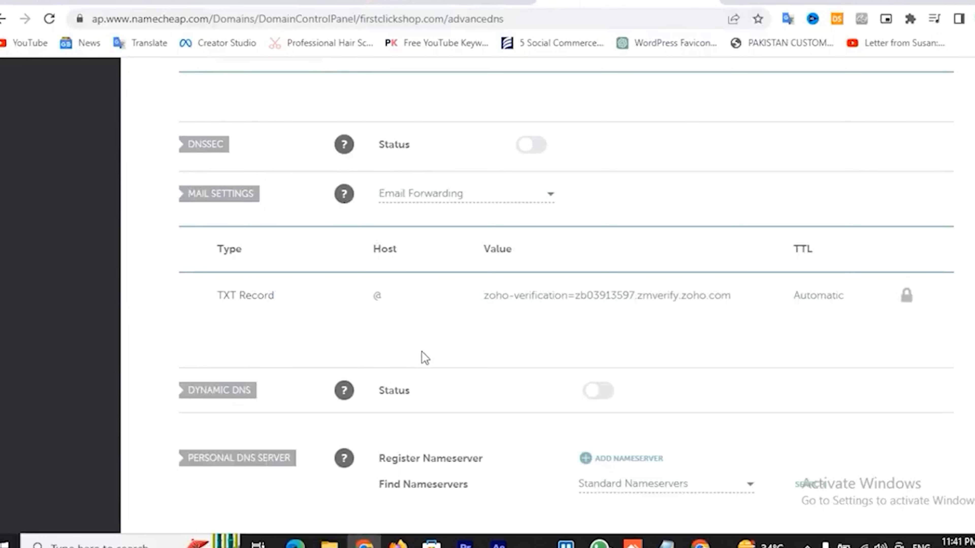
# Switch firstclickshop.com's Namecheap mail settings to Custom MX
pyautogui.scroll(7, 425, 358)
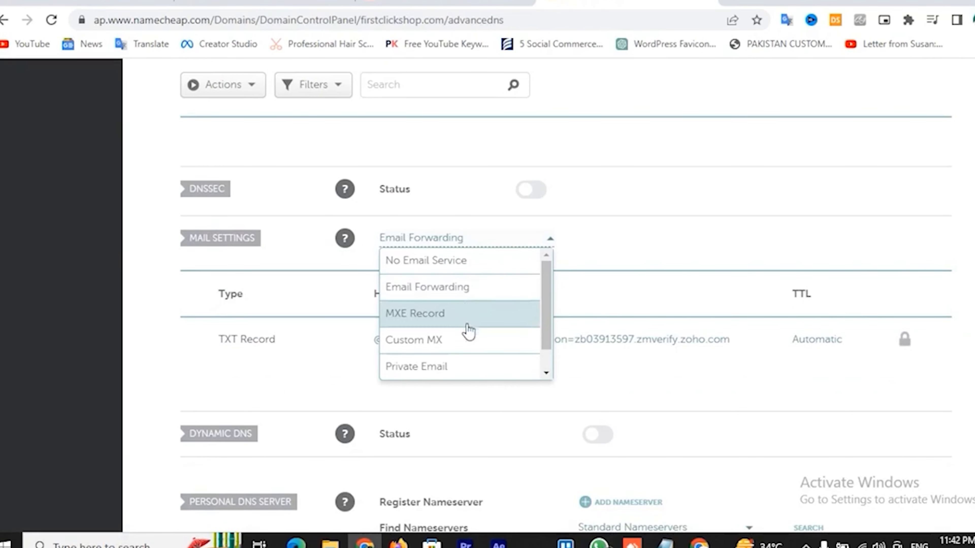
pyautogui.scroll(-1, 468, 333)
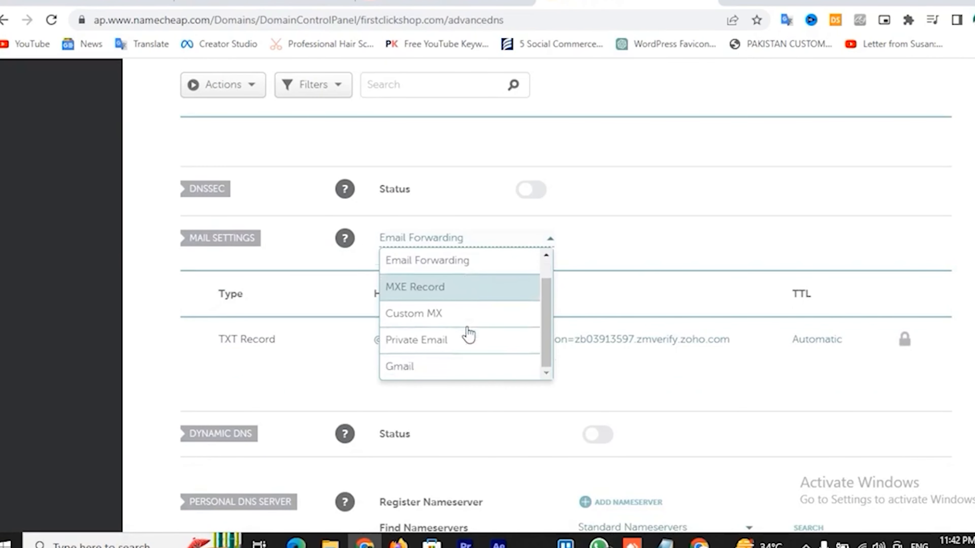
pyautogui.click(448, 322)
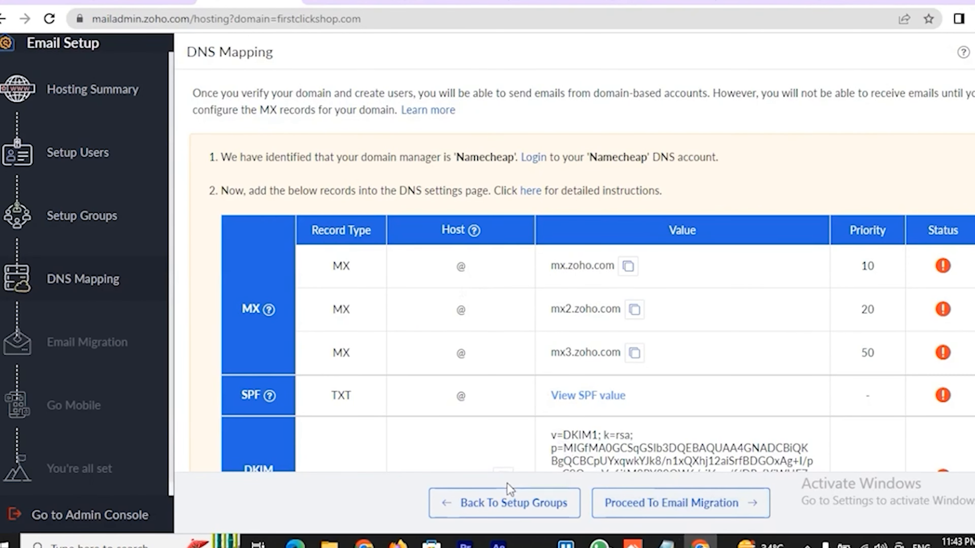
# Save an MX record for @ to mx.zoho.com, priority 10, Automatic TTL, then add a second MX row
pyautogui.click(628, 266)
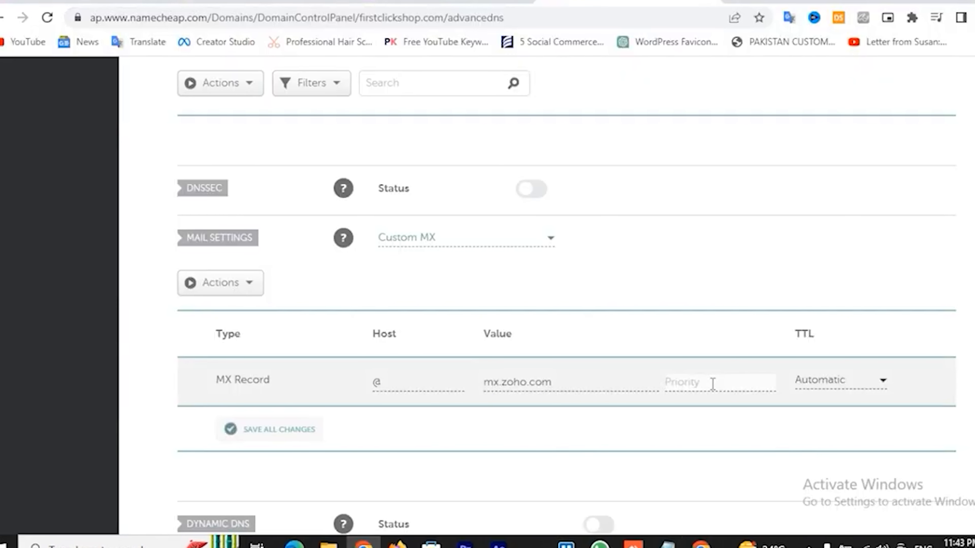
pyautogui.write('10')
pyautogui.click(868, 385)
pyautogui.click(870, 391)
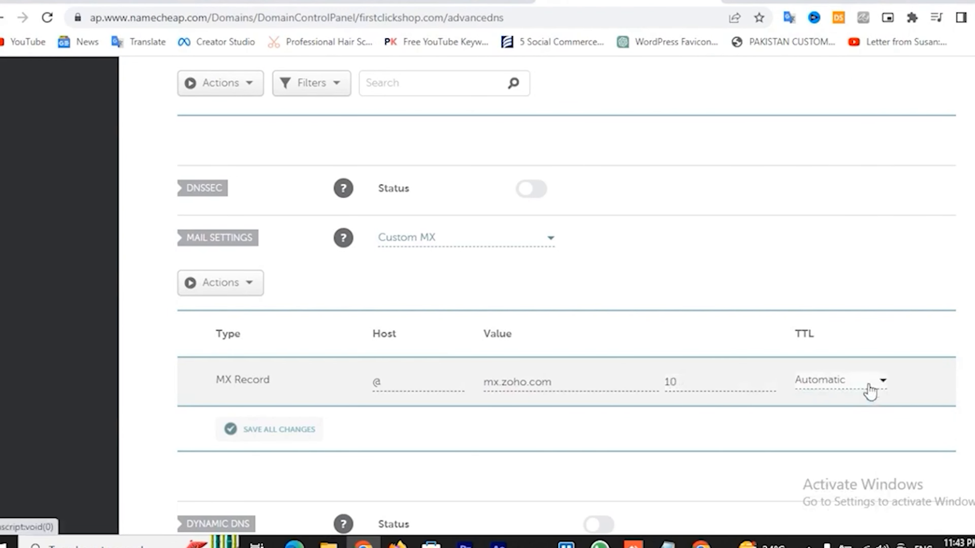
pyautogui.click(297, 435)
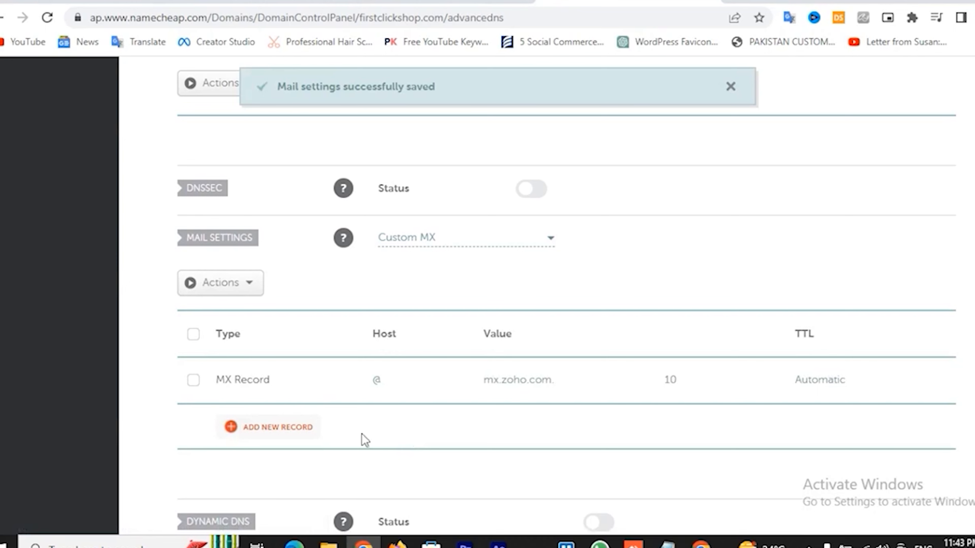
pyautogui.click(293, 426)
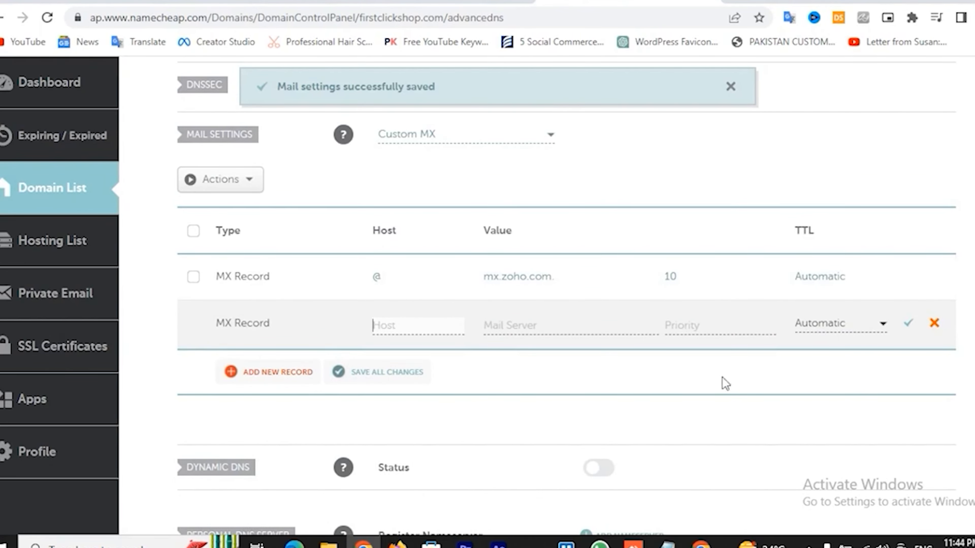
# Save an MX record with host @, mail server mx2.zoho.com copied from Zoho, and priority 20
pyautogui.click(700, 544)
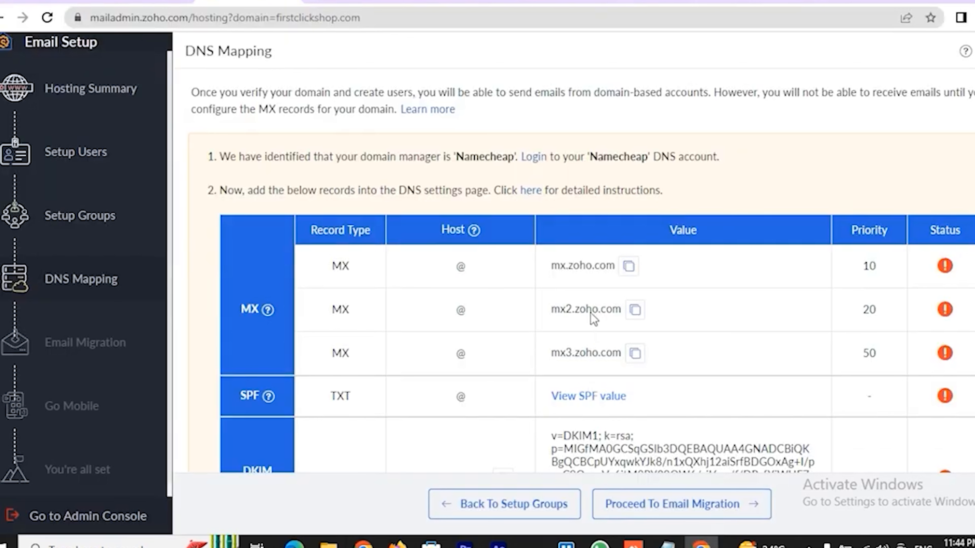
pyautogui.click(635, 310)
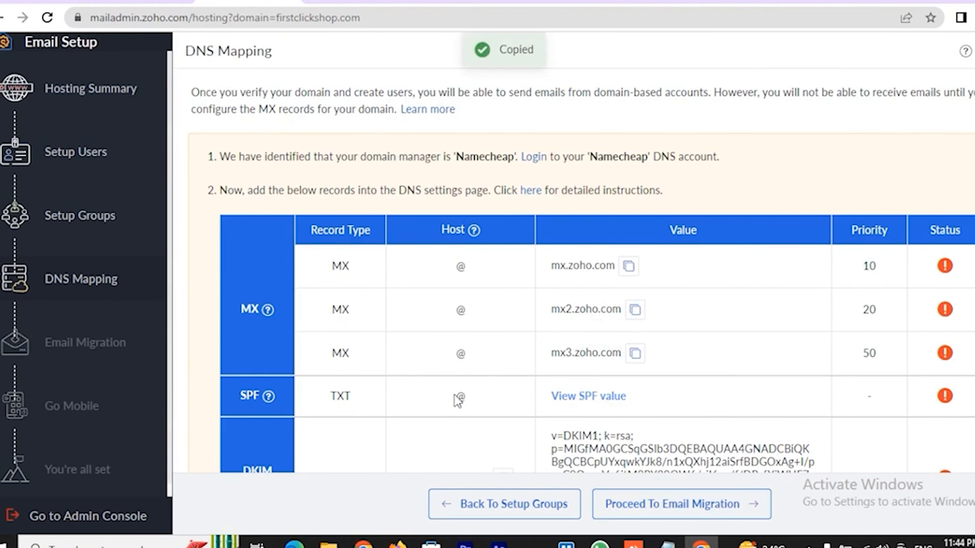
pyautogui.click(363, 543)
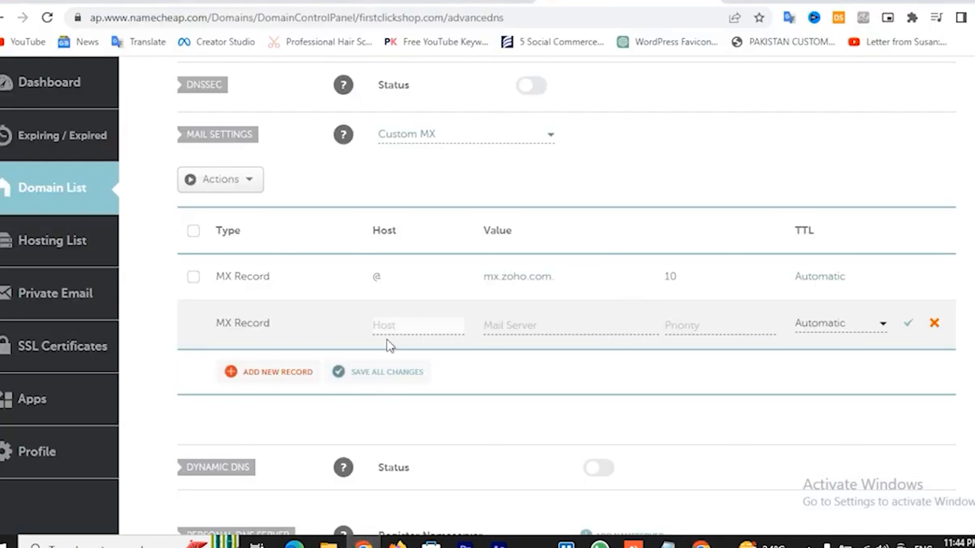
pyautogui.write('@')
pyautogui.press('Tab')
pyautogui.hotkey('ctrl', 'v')
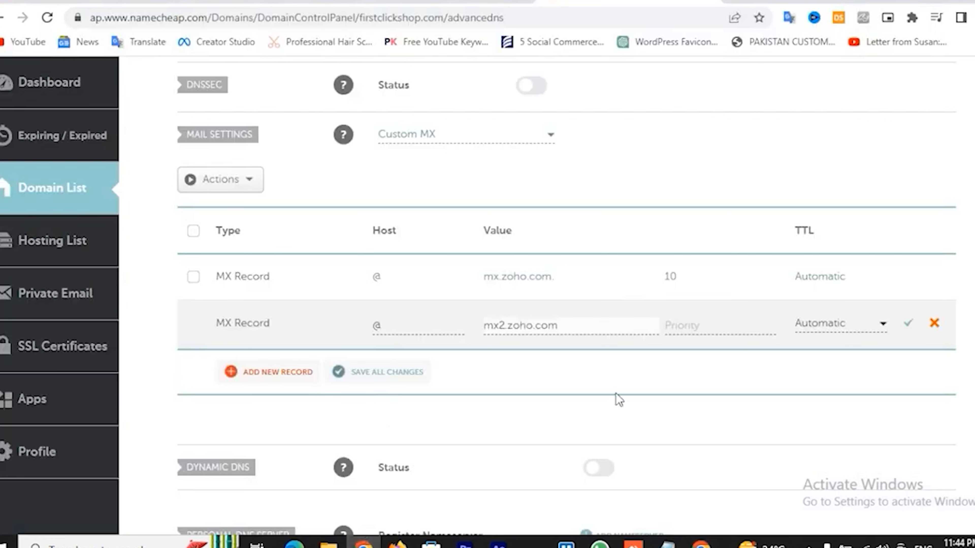
pyautogui.click(684, 325)
pyautogui.write('2')
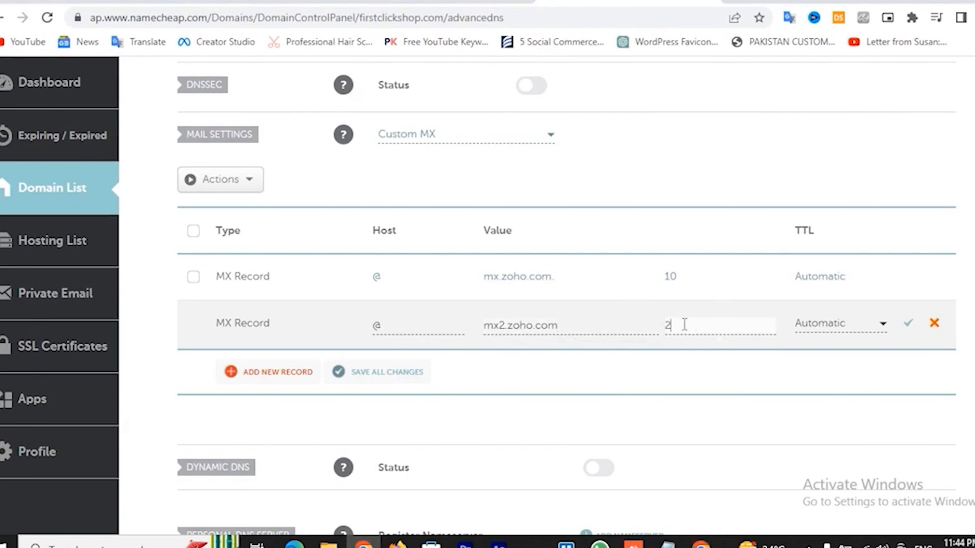
pyautogui.write('0')
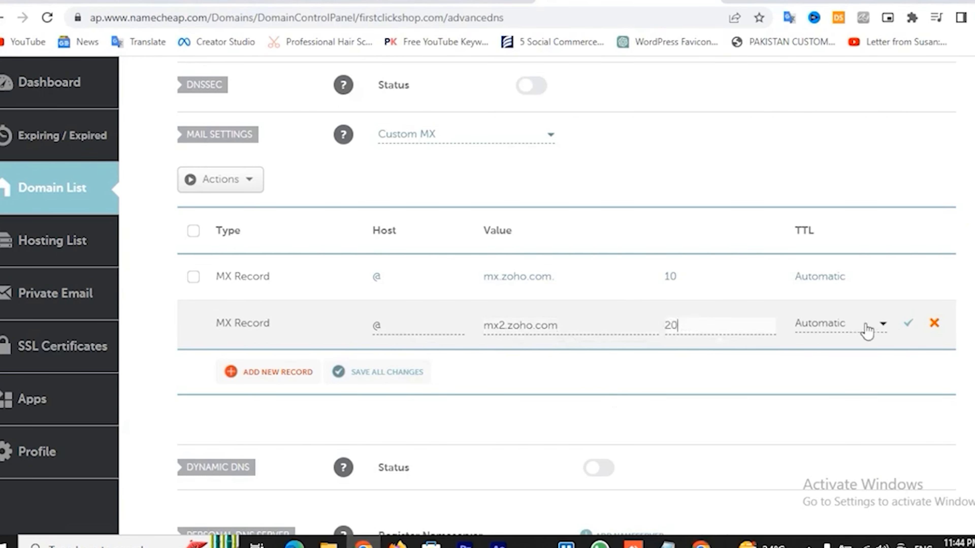
pyautogui.click(909, 323)
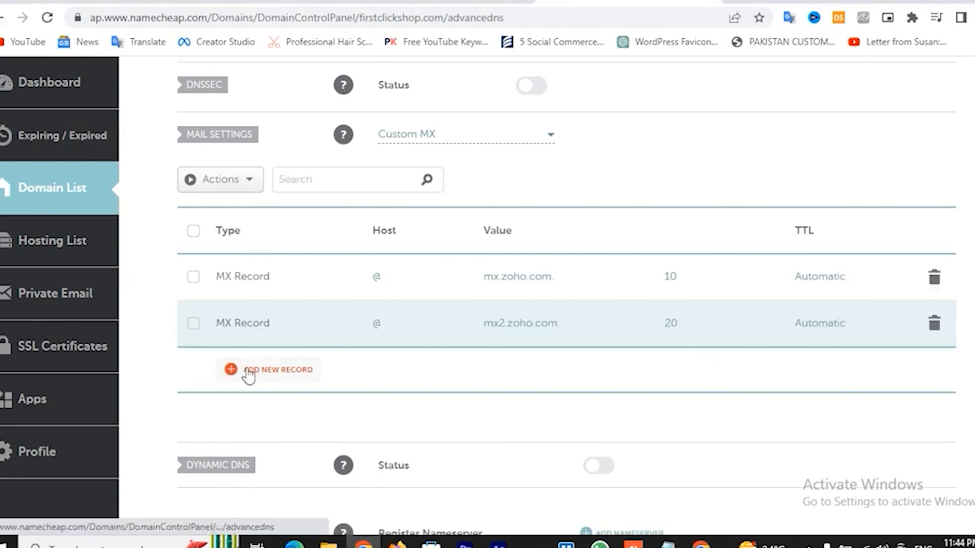
# Add and save a third MX record: host @, mx3.zoho.com, priority 50
pyautogui.click(247, 376)
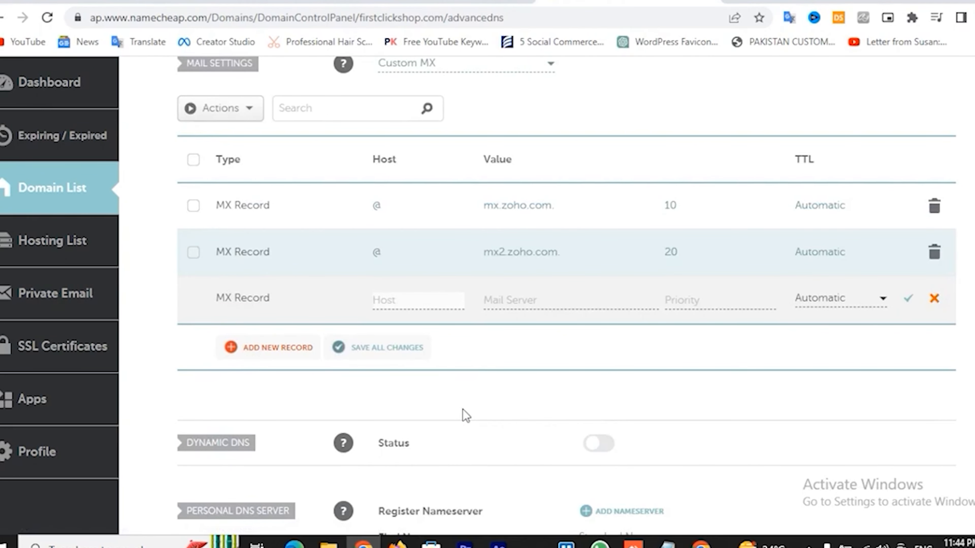
pyautogui.write('@')
pyautogui.press('Tab')
pyautogui.write('mx3.zoho.com')
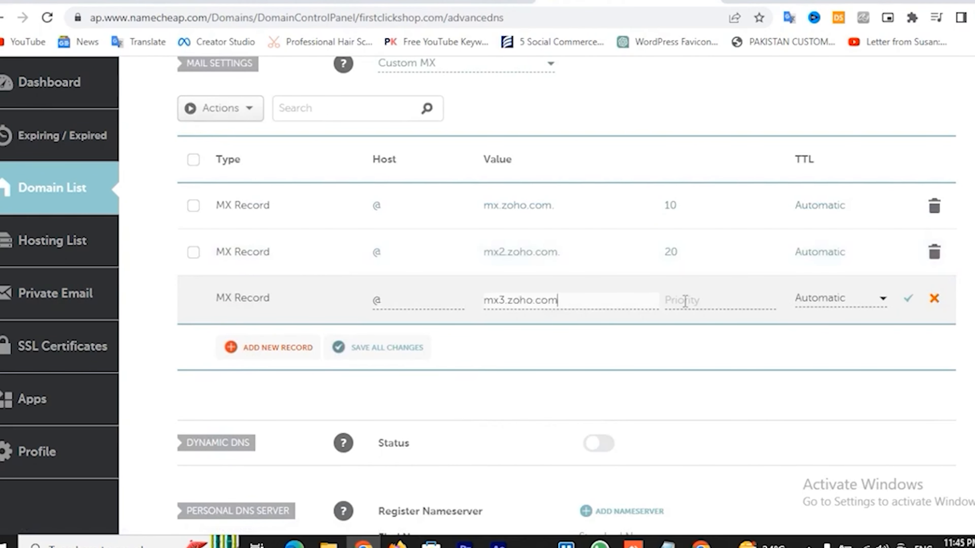
pyautogui.click(685, 301)
pyautogui.write('5')
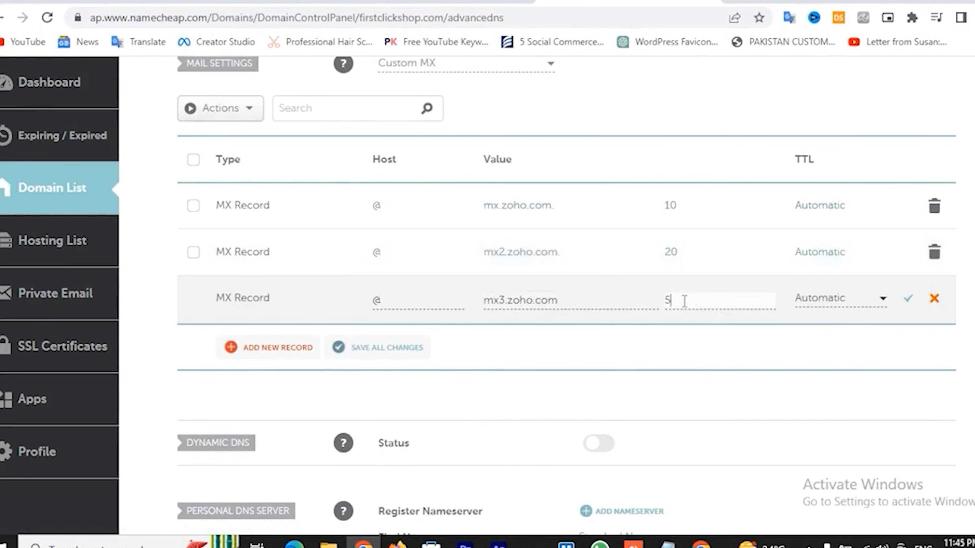
pyautogui.write('0')
pyautogui.click(907, 299)
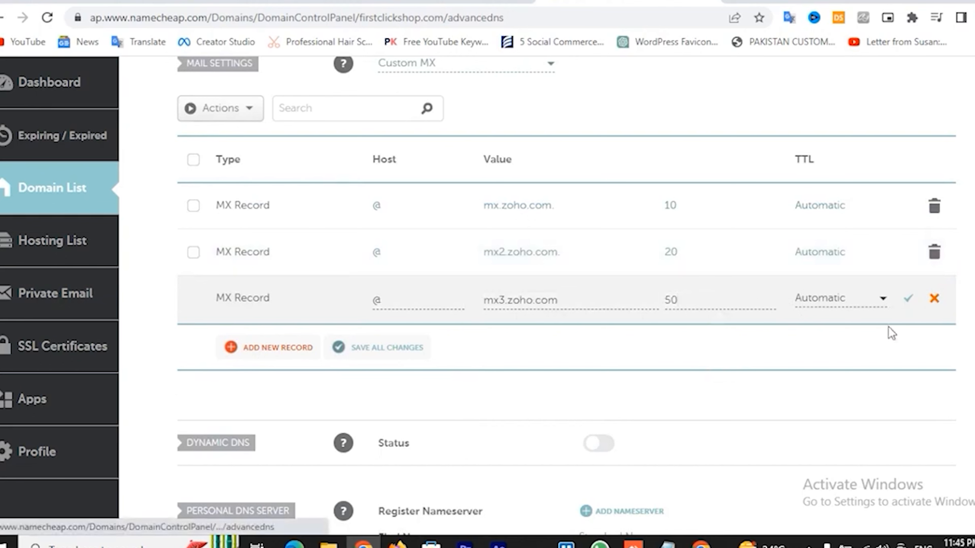
# Discard the extra blank MX record row in Namecheap
pyautogui.scroll(-2, 384, 326)
pyautogui.click(259, 272)
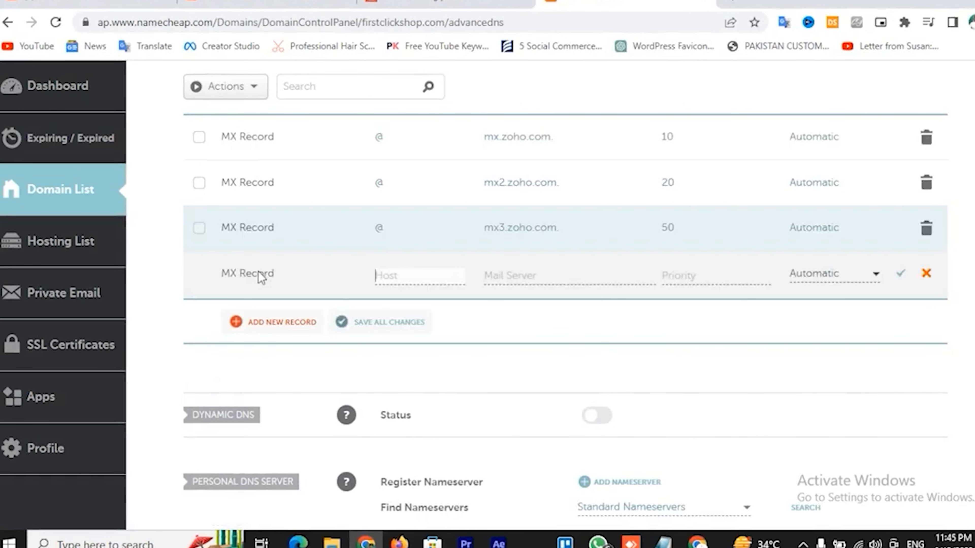
pyautogui.scroll(3, 370, 300)
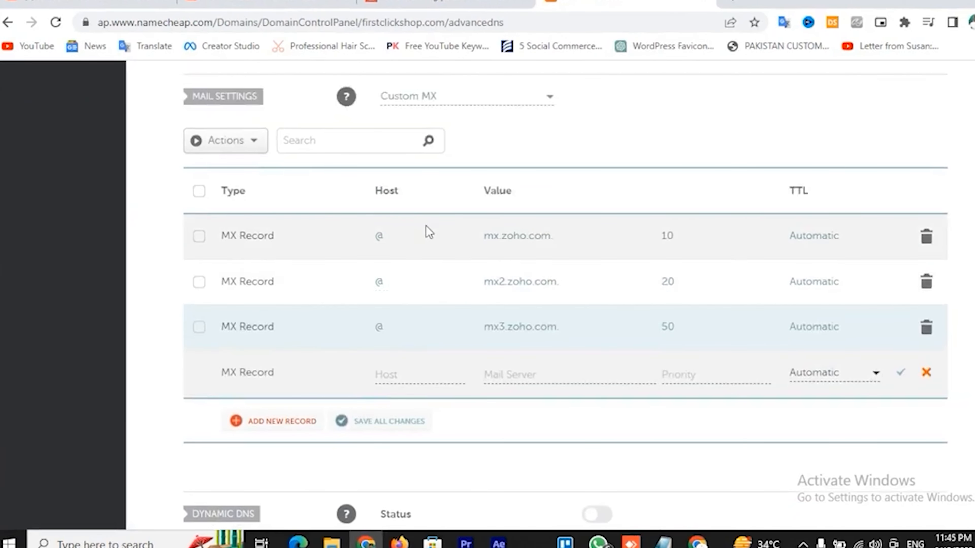
pyautogui.scroll(2, 430, 269)
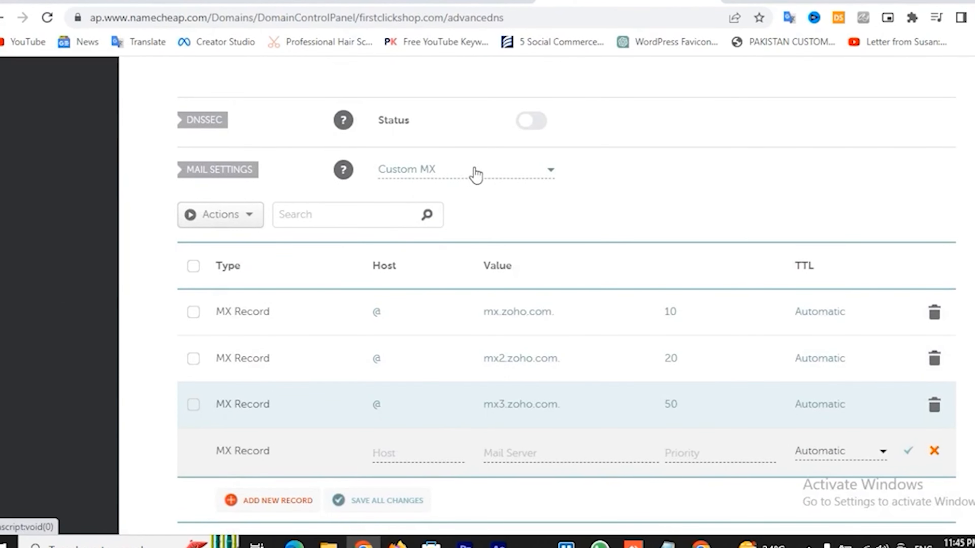
pyautogui.click(934, 450)
# Leave Mail Settings on Custom MX and return to Zoho's DNS Mapping page
pyautogui.click(436, 174)
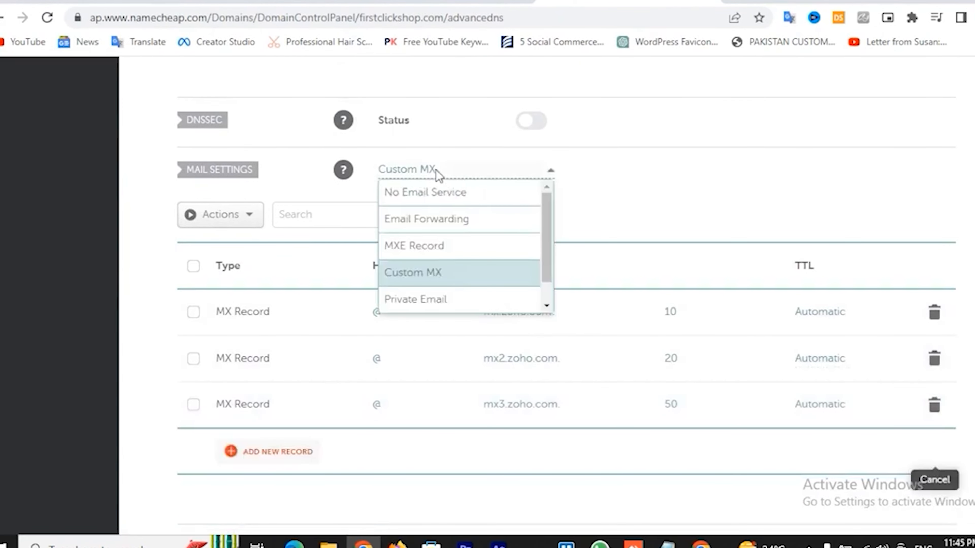
pyautogui.scroll(2, 453, 275)
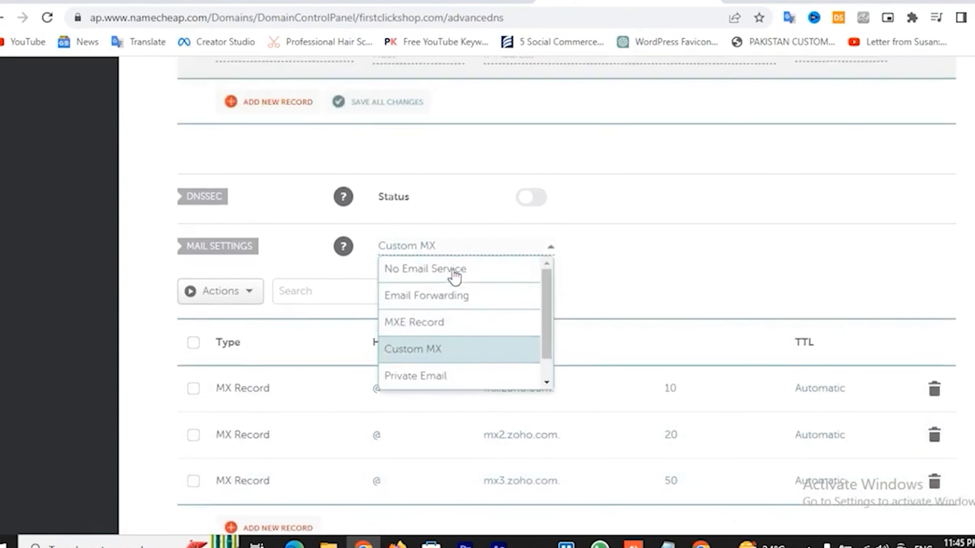
pyautogui.scroll(-1, 458, 323)
pyautogui.scroll(1, 458, 324)
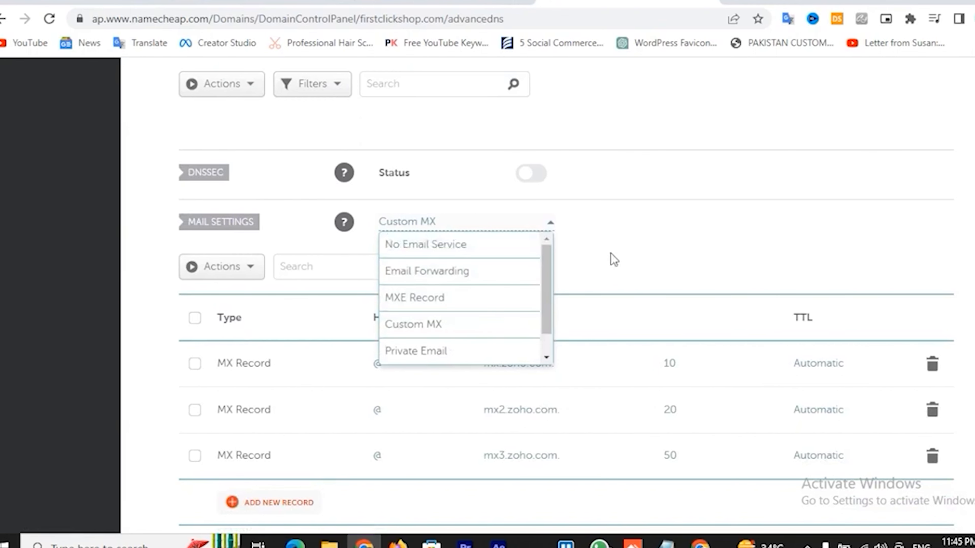
pyautogui.click(613, 260)
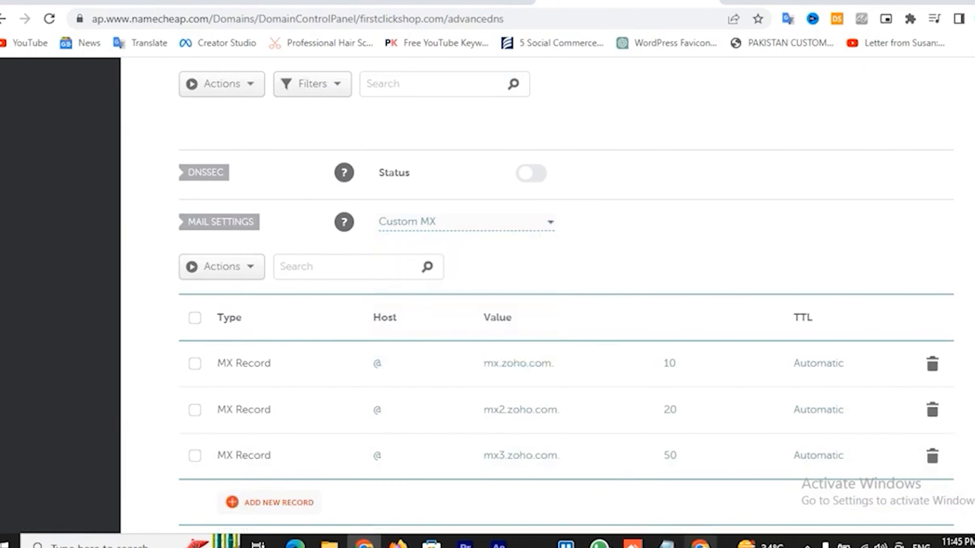
pyautogui.click(700, 544)
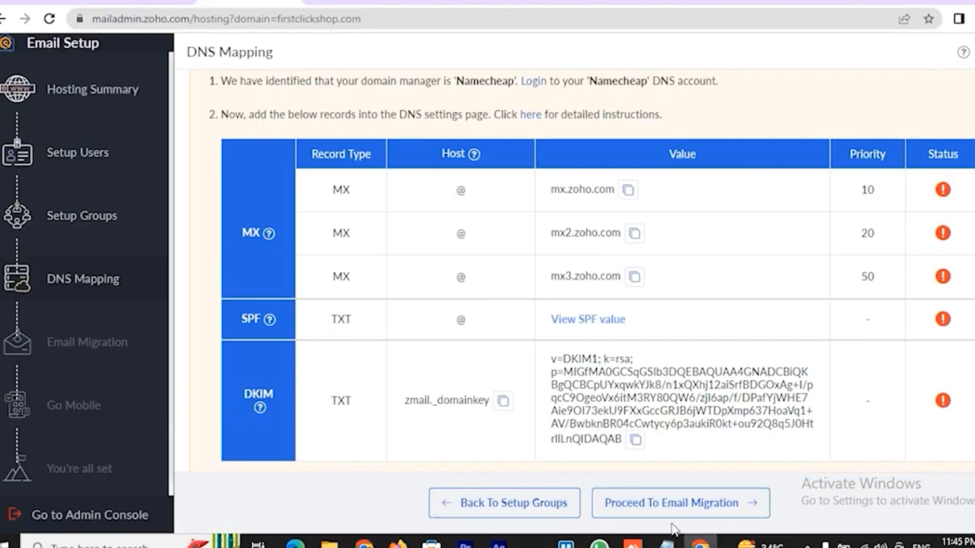
# Copy Zoho's SPF value and start a new TXT Record row in Namecheap
pyautogui.click(649, 499)
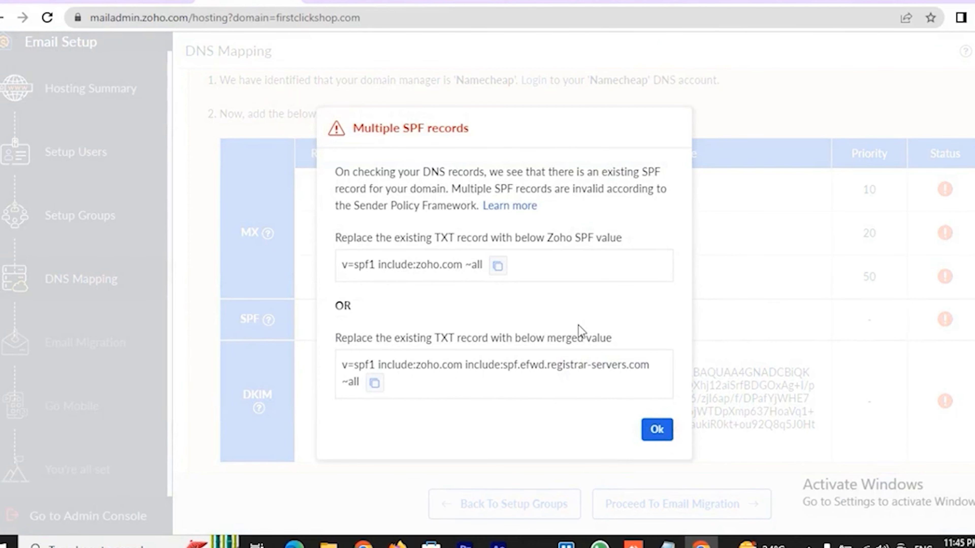
pyautogui.click(496, 267)
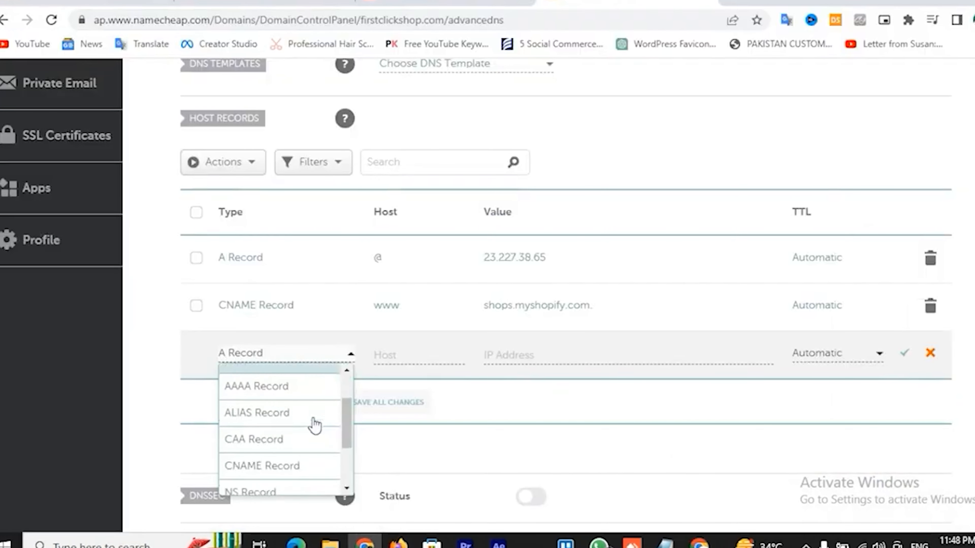
pyautogui.scroll(-2, 314, 425)
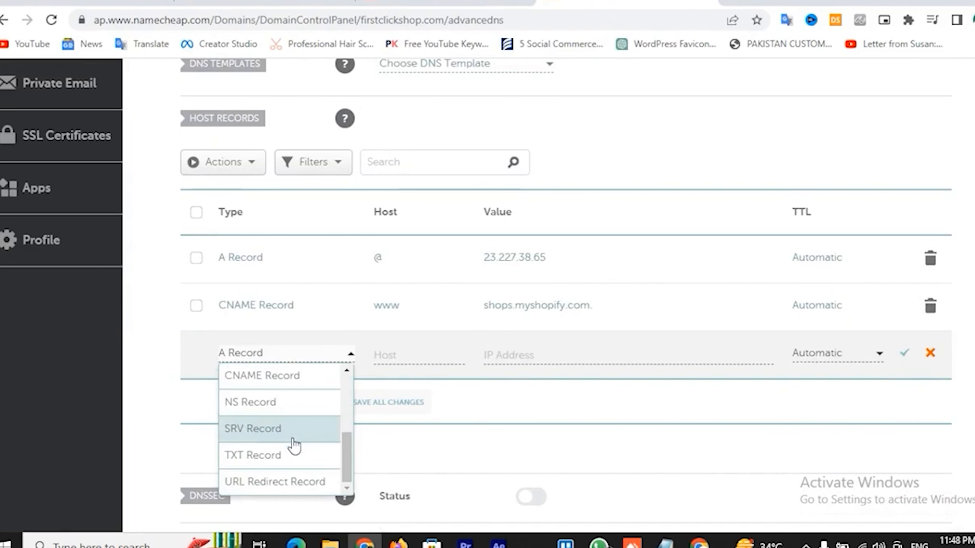
pyautogui.click(278, 455)
pyautogui.click(418, 353)
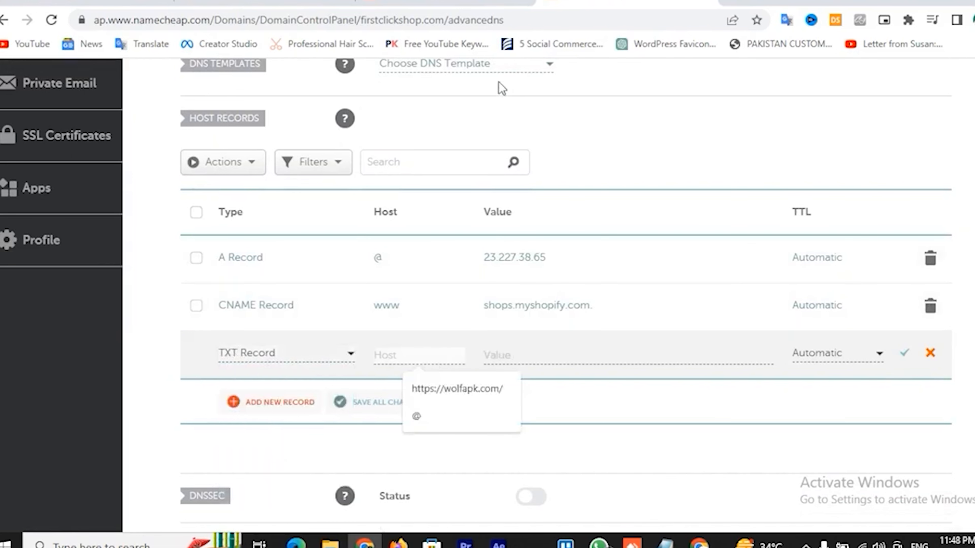
# Recopy the Zoho-only SPF value, dismiss the Multiple SPF records notice, and return to Namecheap
pyautogui.click(699, 542)
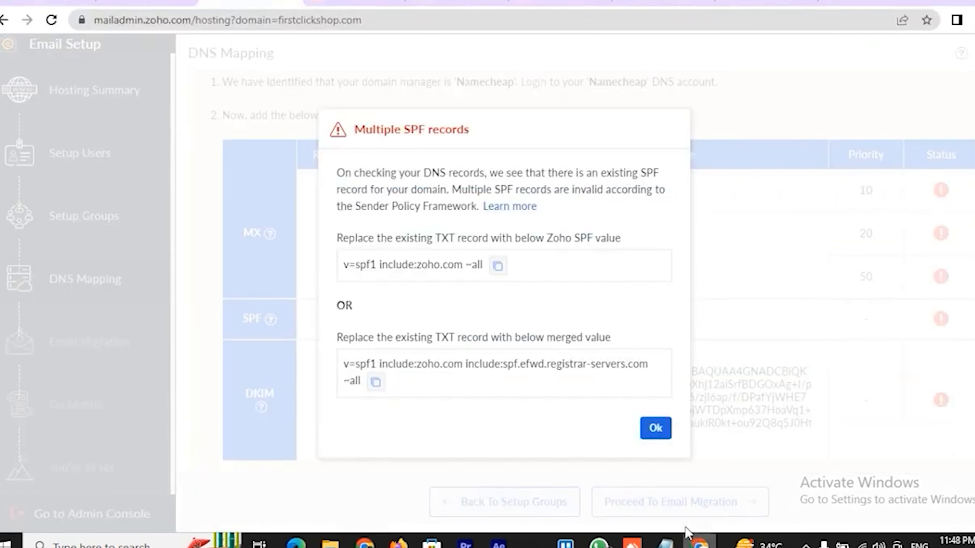
pyautogui.click(497, 265)
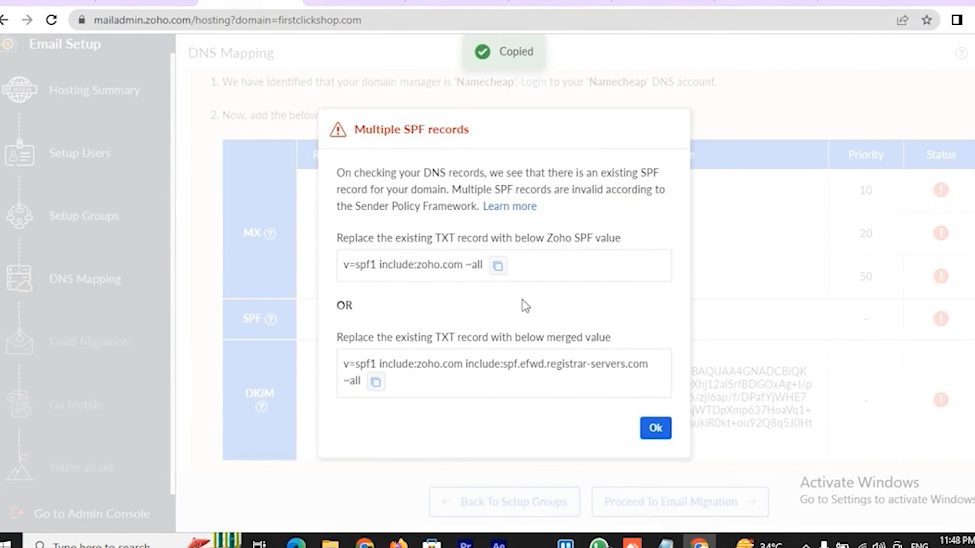
pyautogui.click(652, 430)
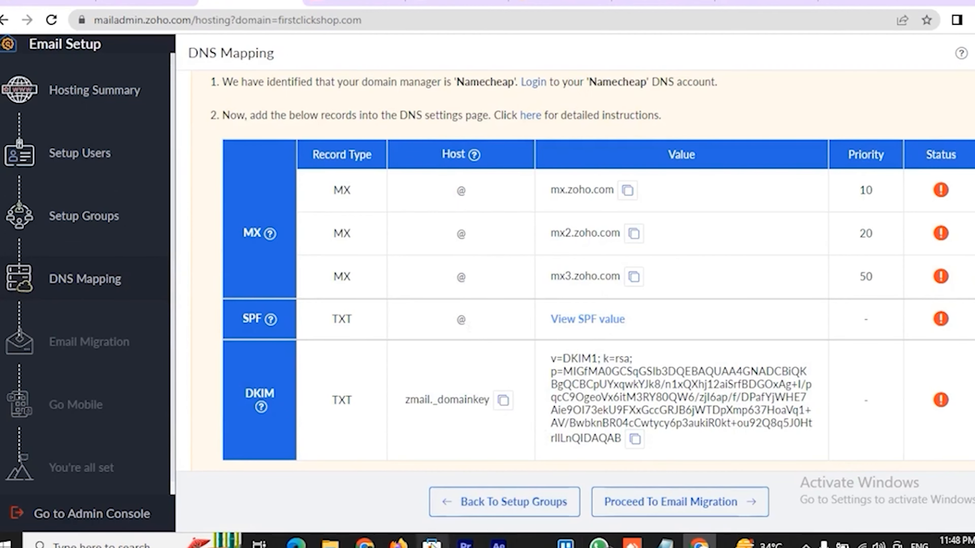
pyautogui.click(363, 543)
# Save the TXT record at host @ with value v=spf1 include:zoho.com ~all
pyautogui.click(410, 351)
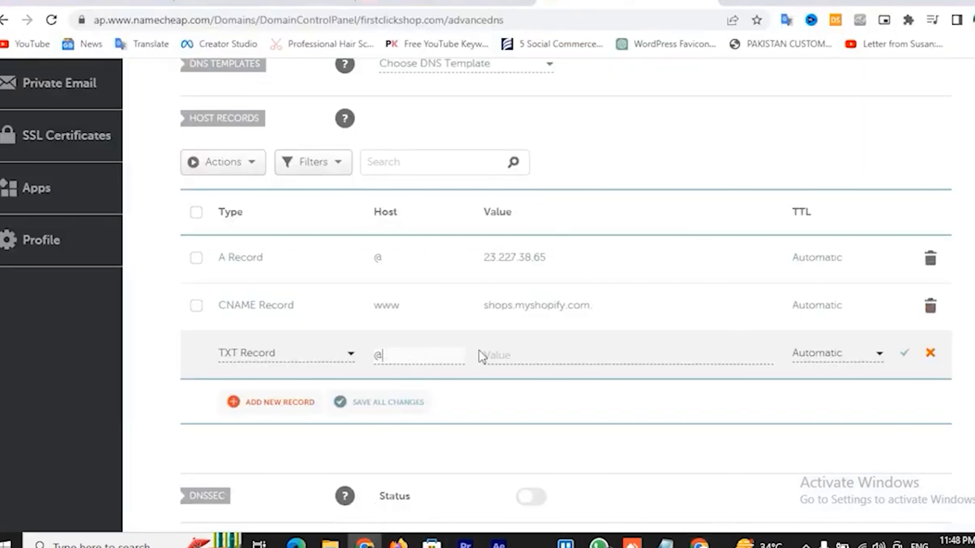
pyautogui.click(530, 351)
pyautogui.hotkey('ctrl', 'v')
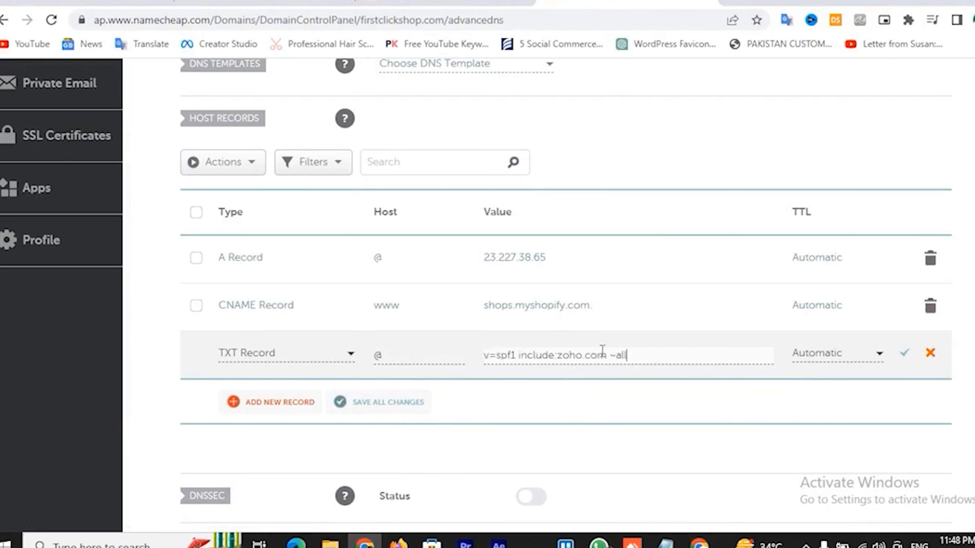
pyautogui.click(905, 354)
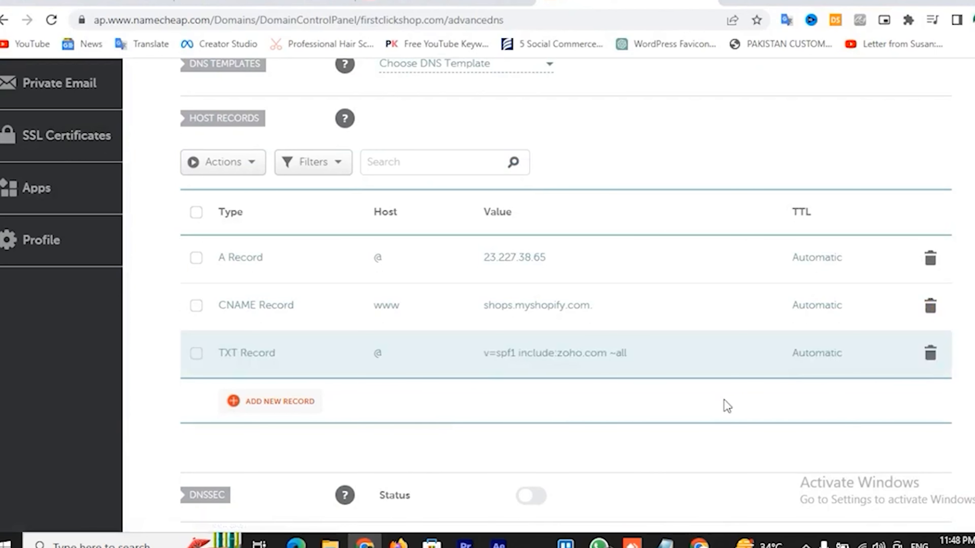
# Add another TXT Record with host zmail._domainkey copied from Zoho
pyautogui.click(278, 407)
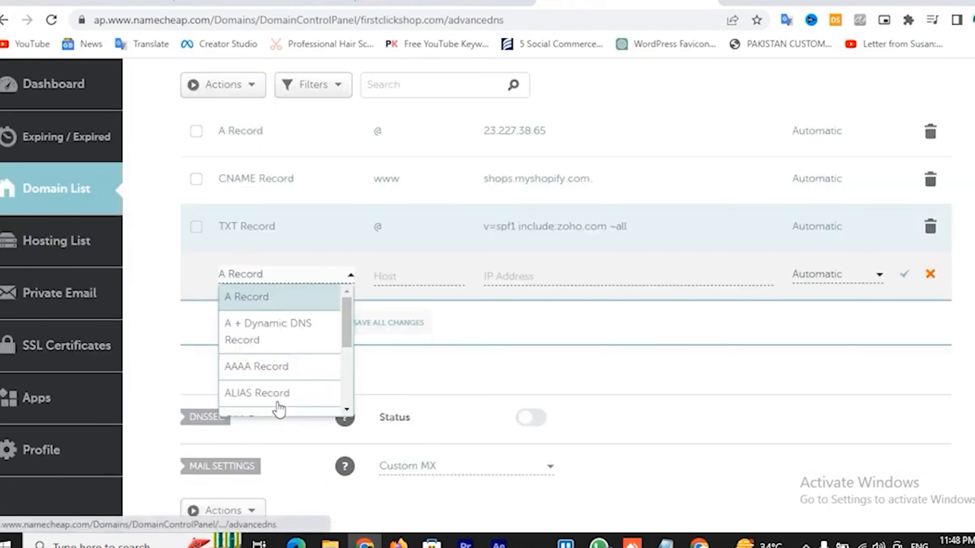
pyautogui.scroll(-3, 289, 374)
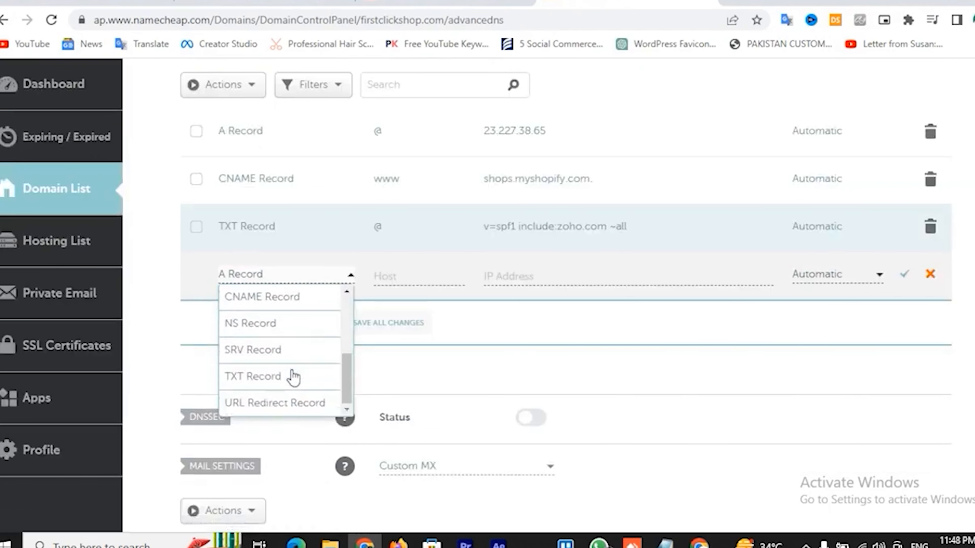
pyautogui.click(264, 374)
pyautogui.scroll(2, 429, 364)
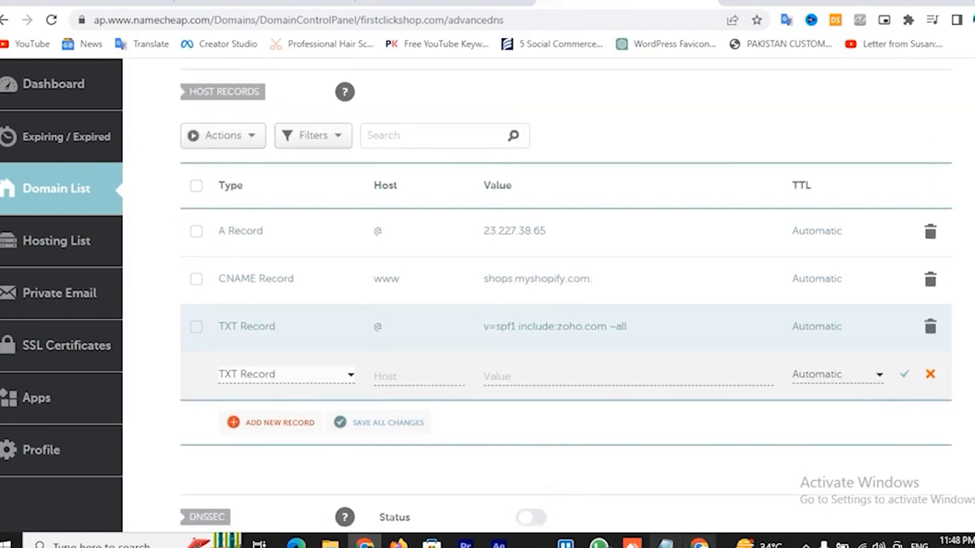
pyautogui.click(699, 542)
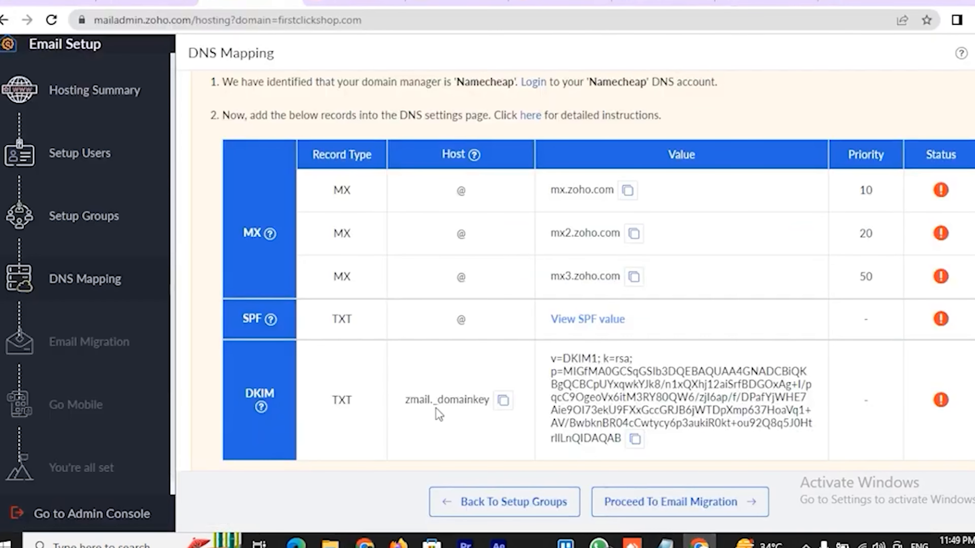
pyautogui.click(502, 402)
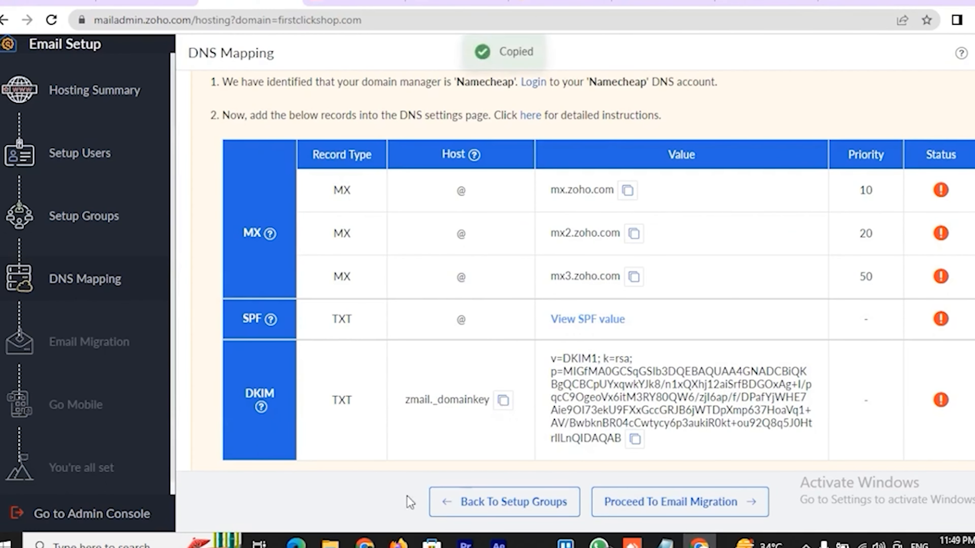
pyautogui.click(369, 542)
pyautogui.click(388, 378)
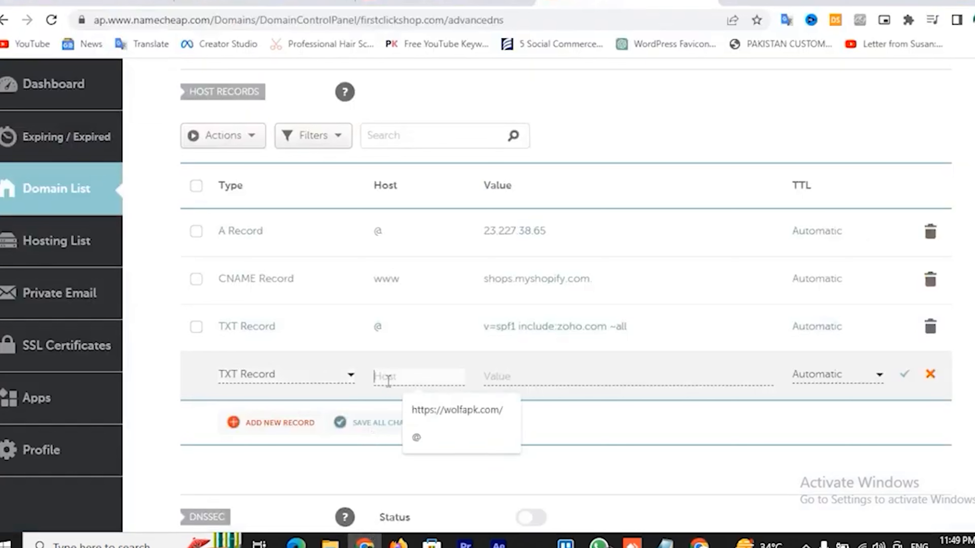
pyautogui.hotkey('ctrl', 'v')
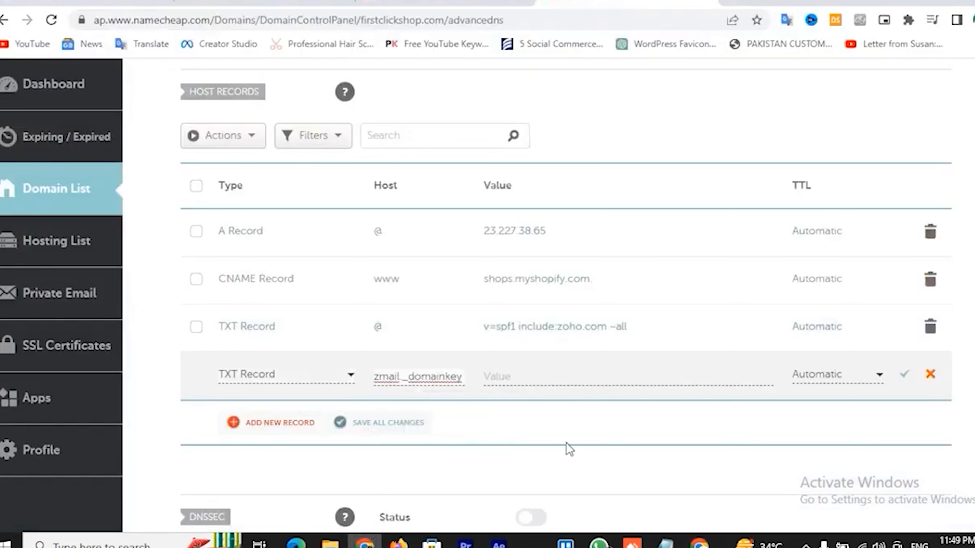
# Paste Zoho's DKIM key as that record's value and save it
pyautogui.click(699, 542)
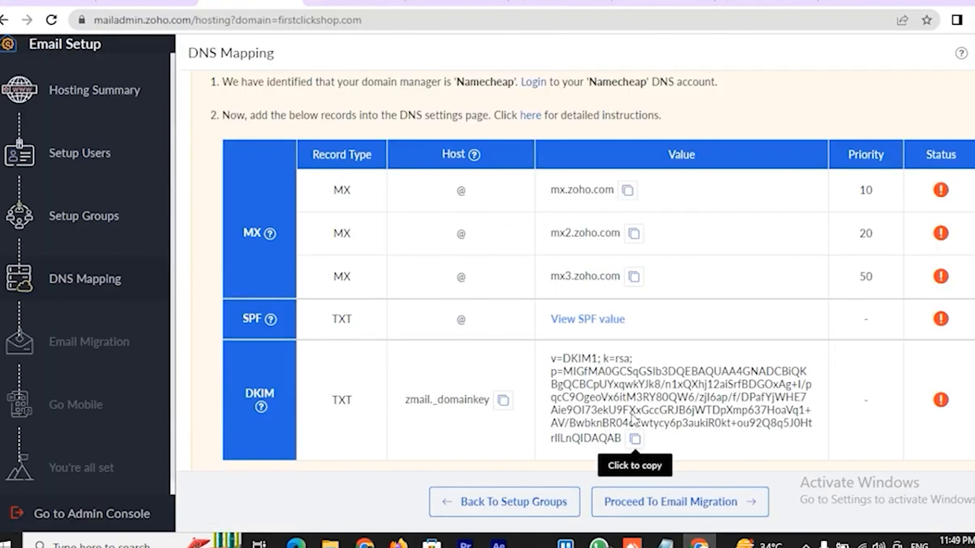
pyautogui.click(635, 439)
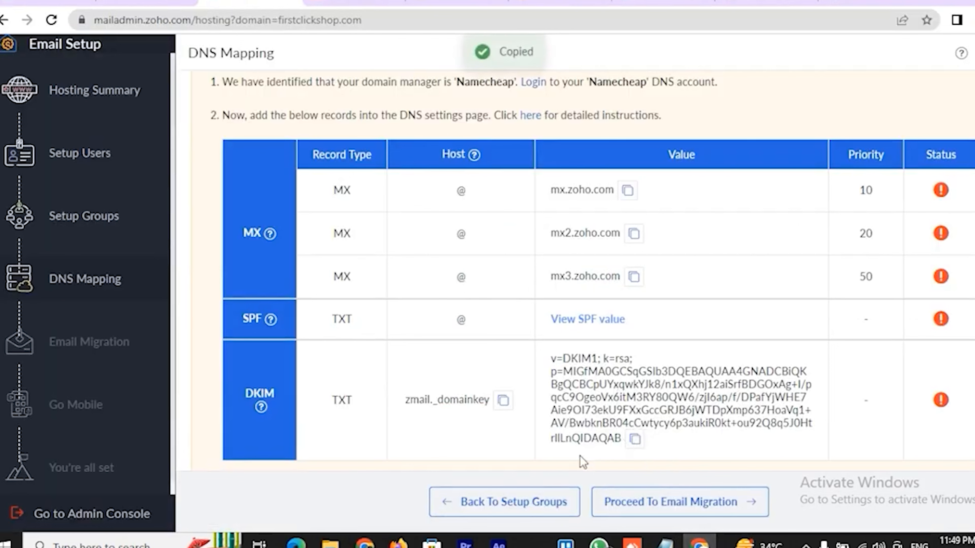
pyautogui.click(364, 542)
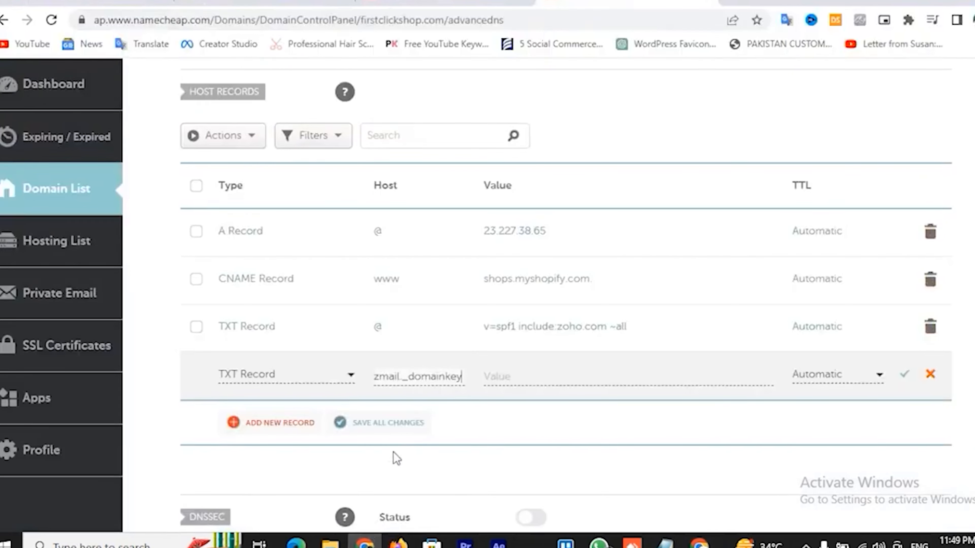
pyautogui.click(510, 376)
pyautogui.hotkey('ctrl', 'v')
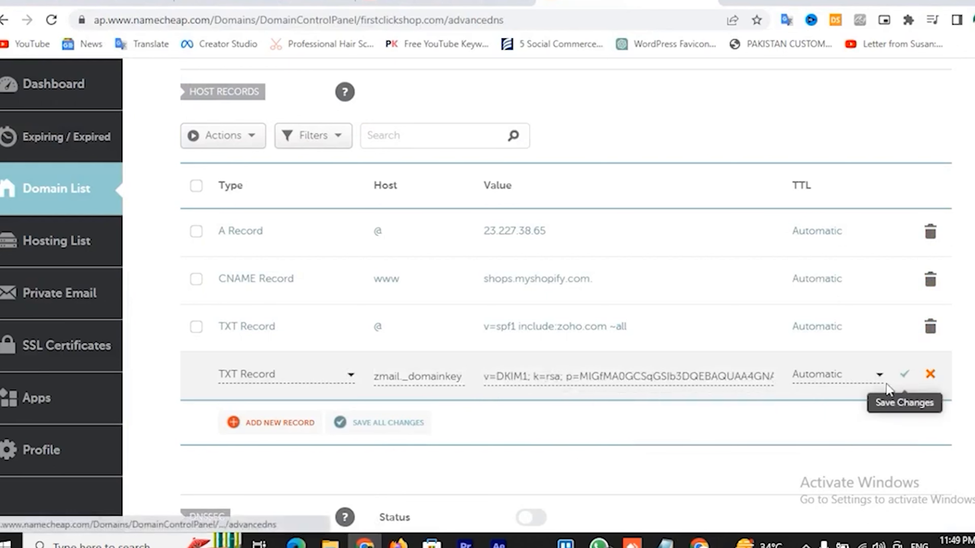
pyautogui.click(903, 374)
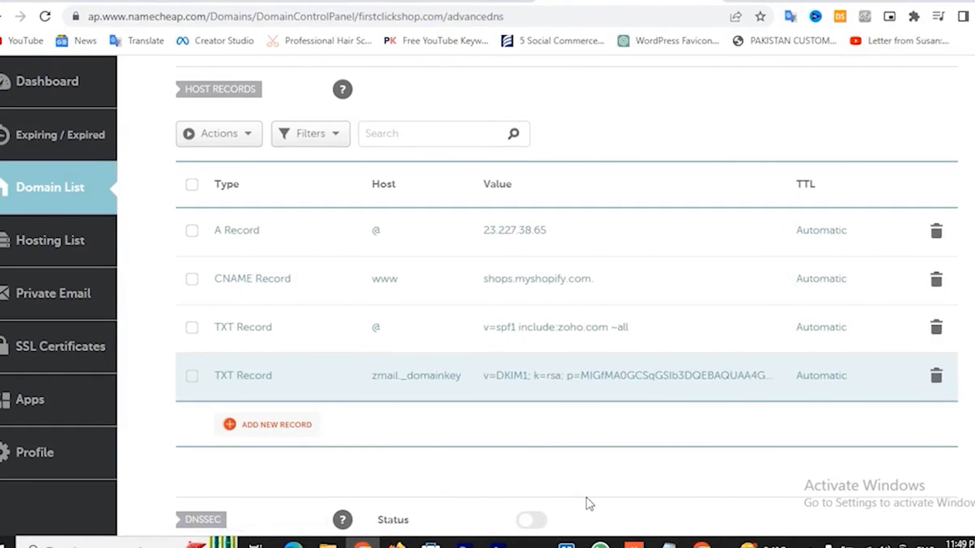
# Back on Zoho's DNS Mapping page, verify all DNS records to advance to Data Migration
pyautogui.click(702, 543)
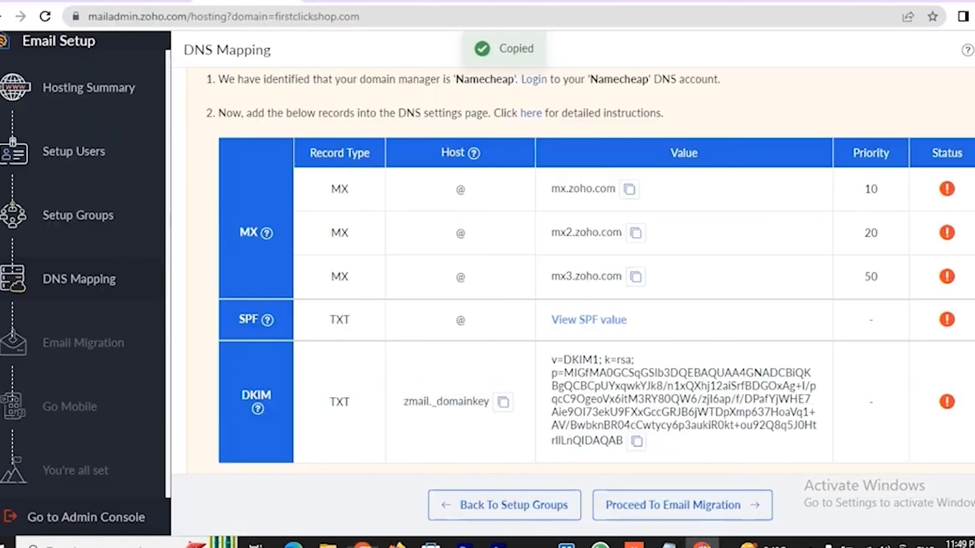
pyautogui.scroll(-3, 702, 417)
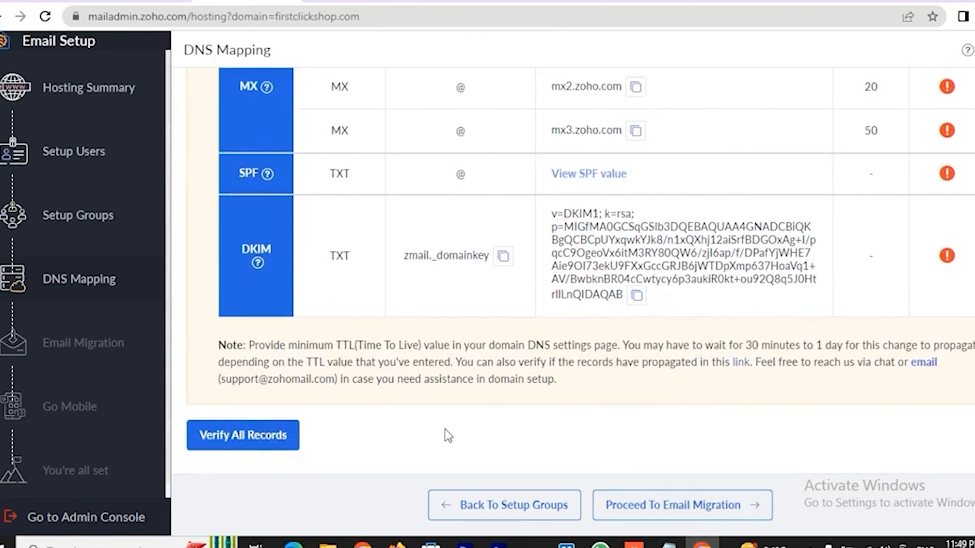
pyautogui.scroll(4, 399, 432)
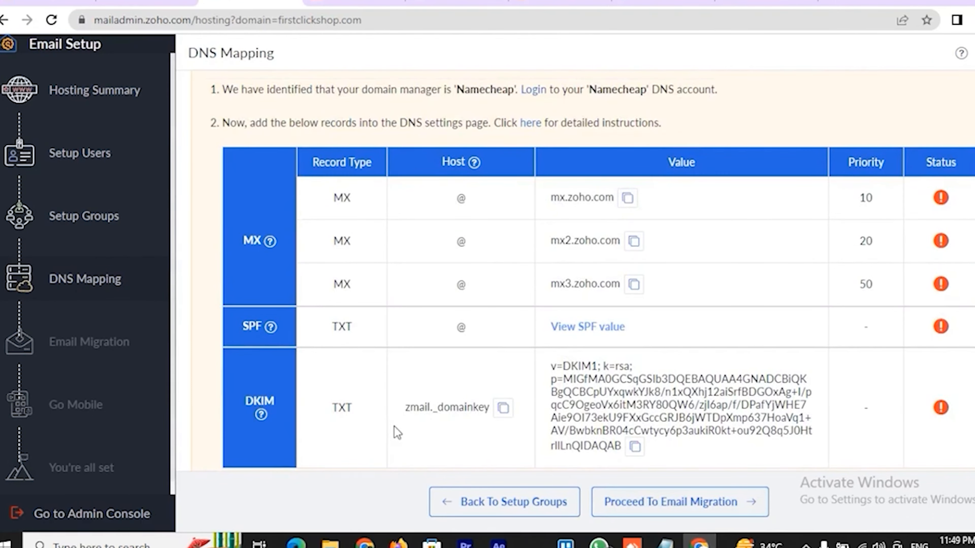
pyautogui.scroll(-3, 394, 425)
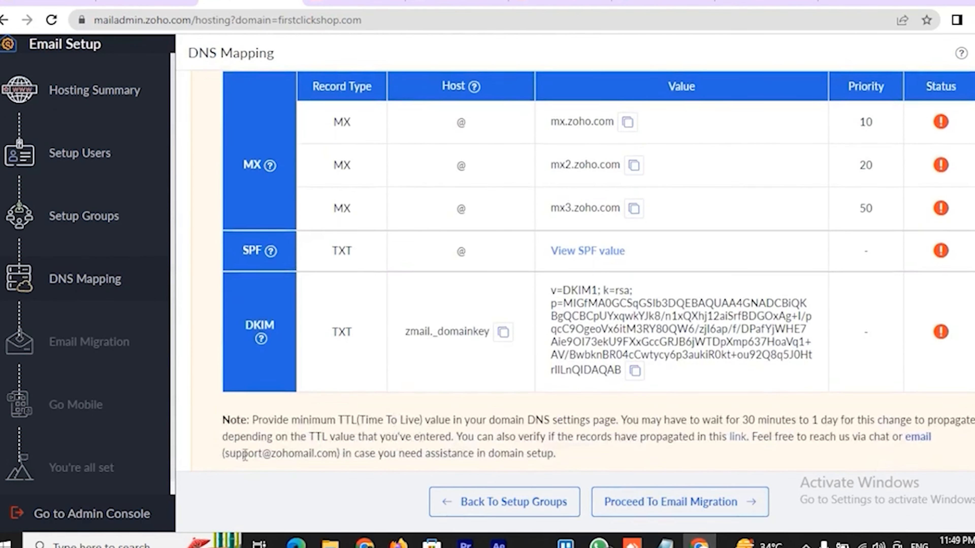
pyautogui.click(262, 430)
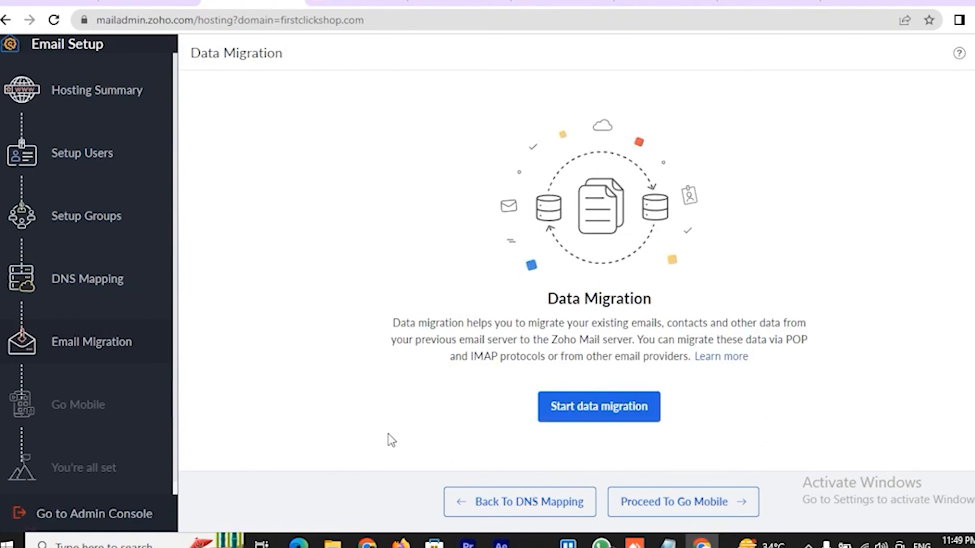
# Skip data migration and the Go Mobile step to reach 'Your setup is complete!'
pyautogui.click(575, 407)
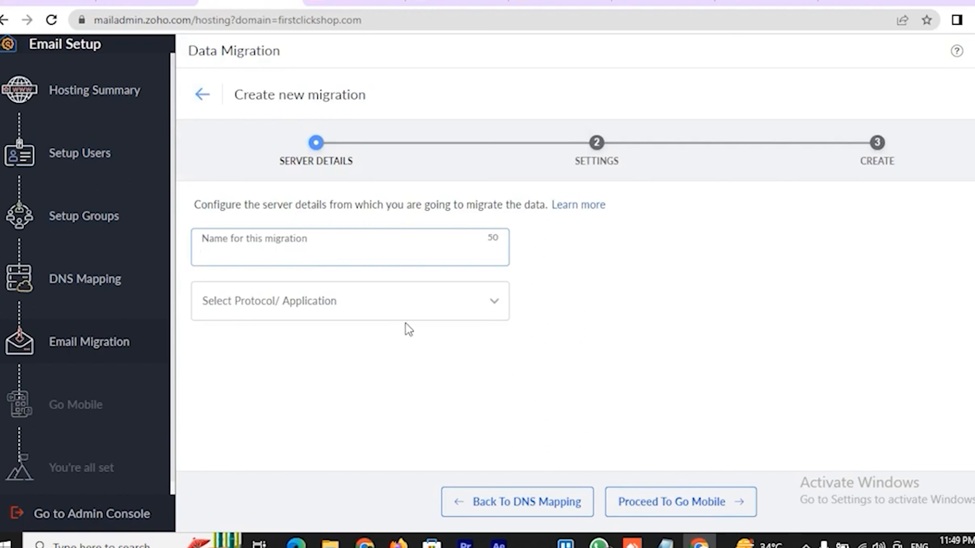
pyautogui.click(395, 310)
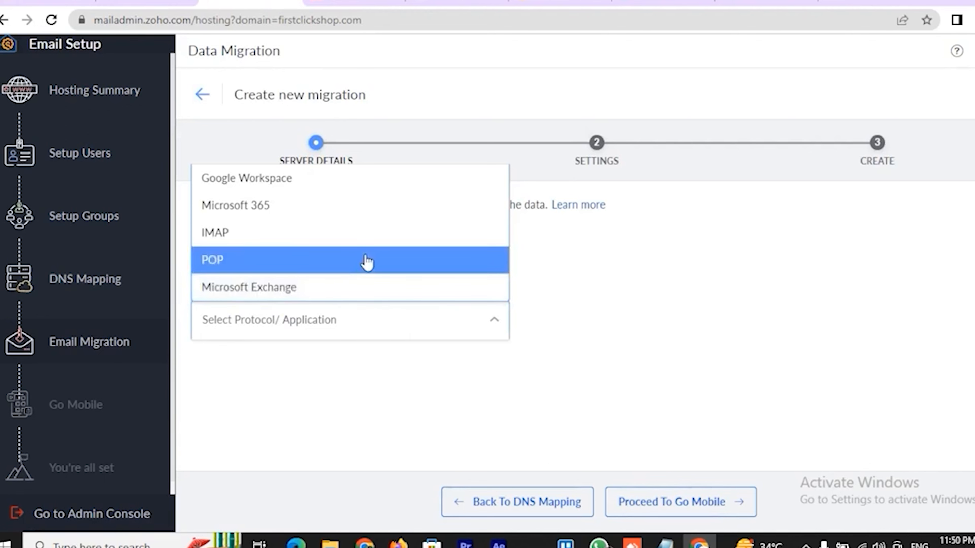
pyautogui.click(662, 502)
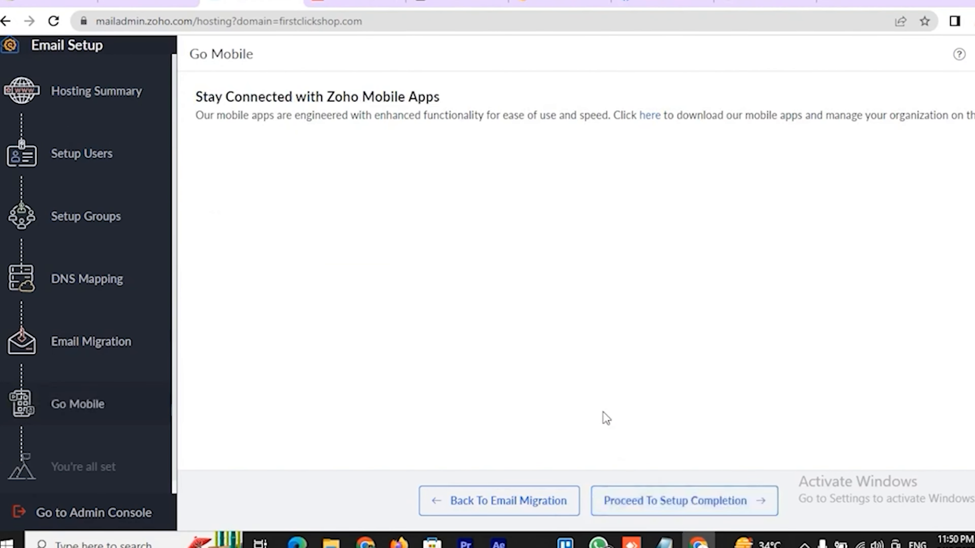
pyautogui.click(661, 503)
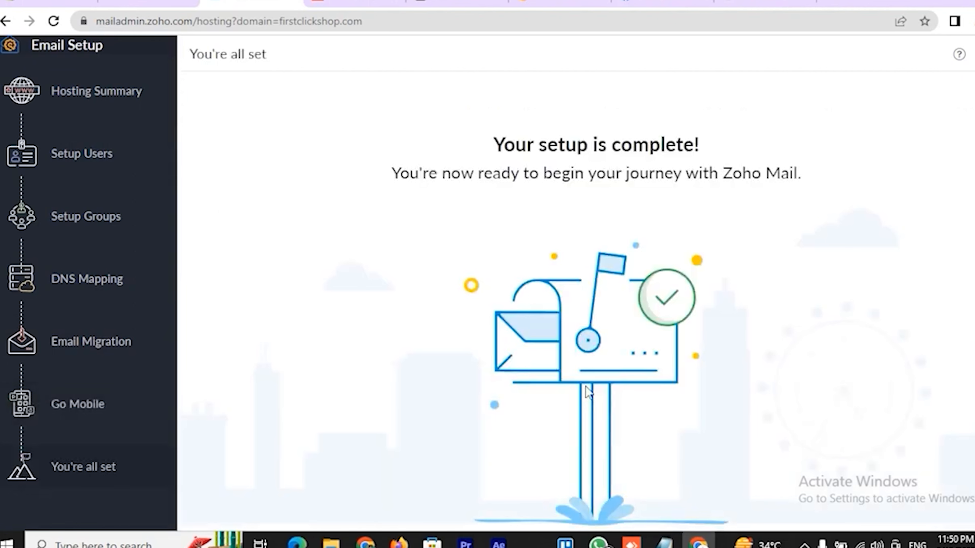
pyautogui.scroll(-1, 589, 391)
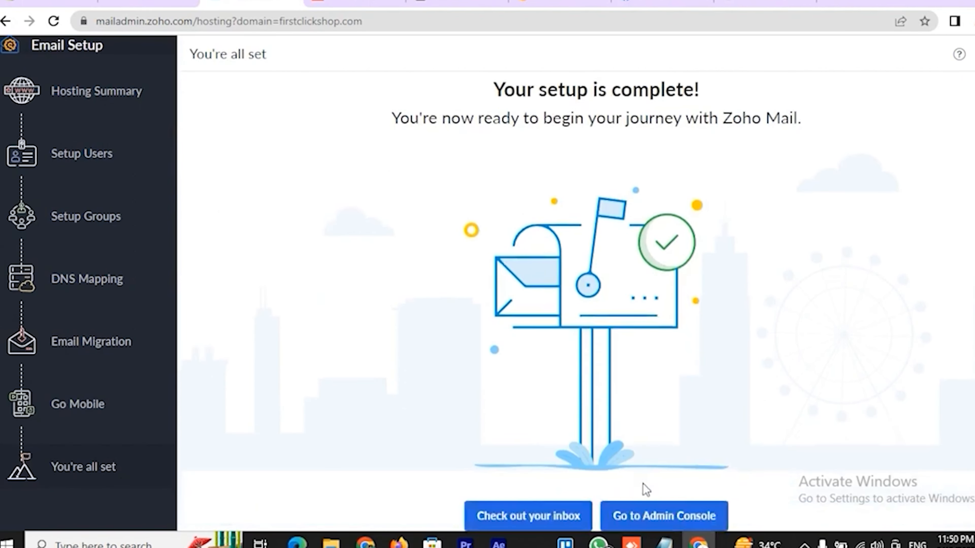
# Open the inbox, read the Welcome to Zoho Mail message, and dismiss the social integration popup
pyautogui.click(540, 516)
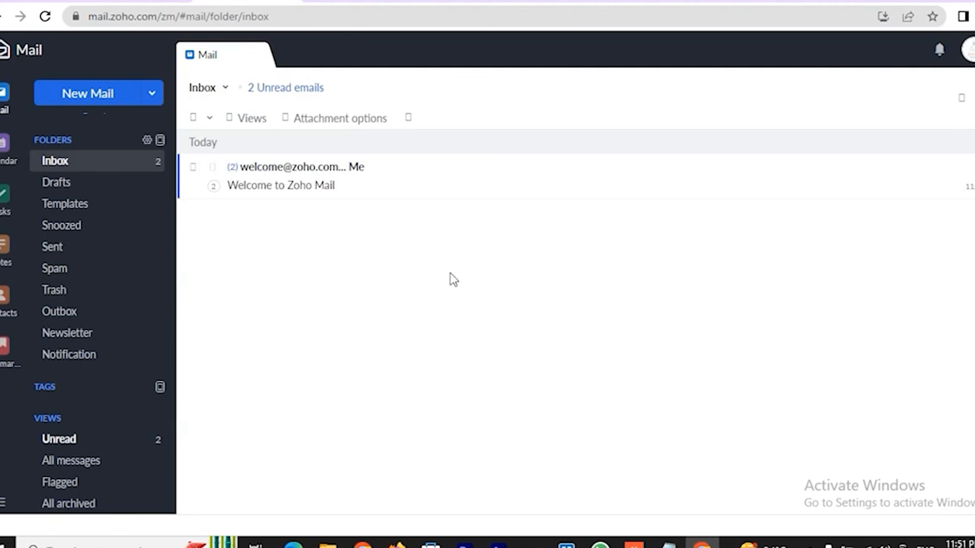
pyautogui.click(308, 186)
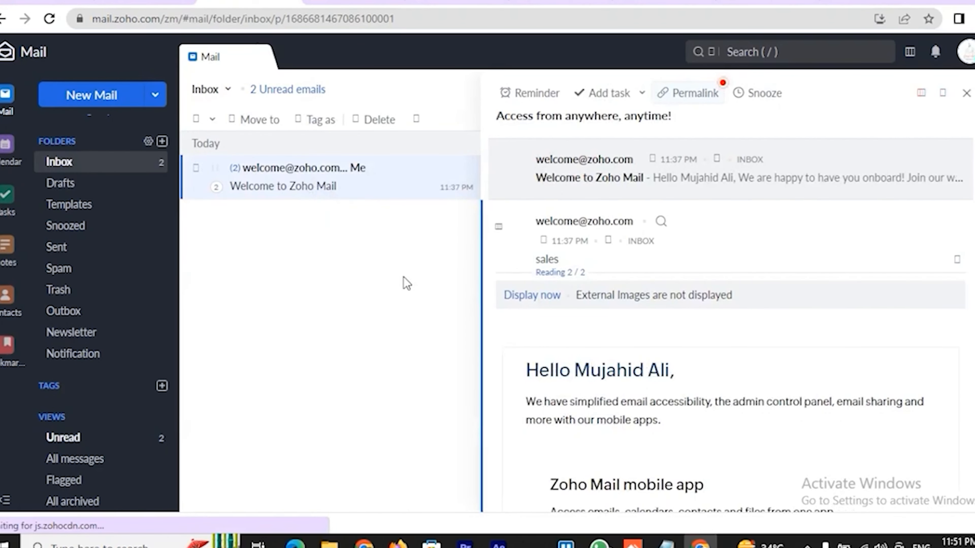
pyautogui.scroll(-2, 734, 363)
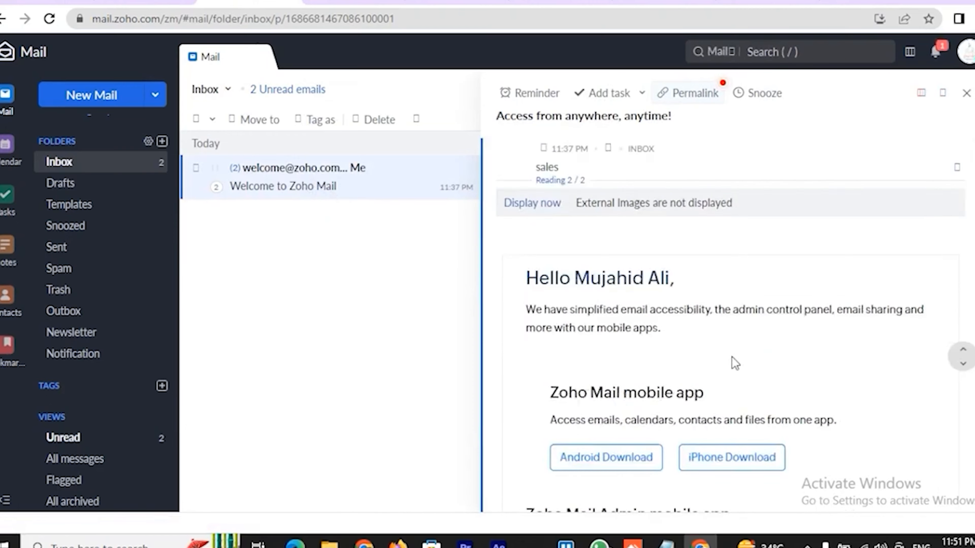
pyautogui.scroll(-5, 734, 363)
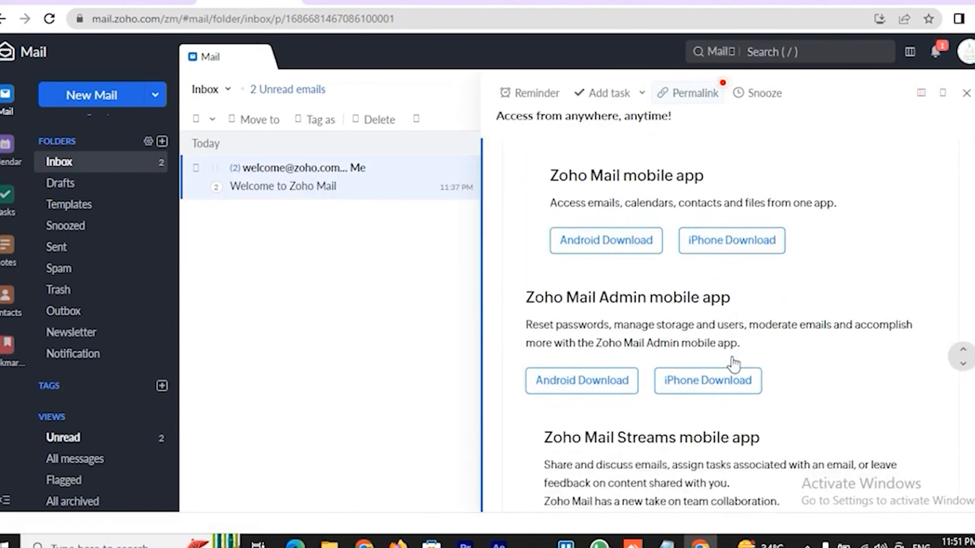
pyautogui.scroll(-6, 734, 364)
pyautogui.scroll(1, 735, 363)
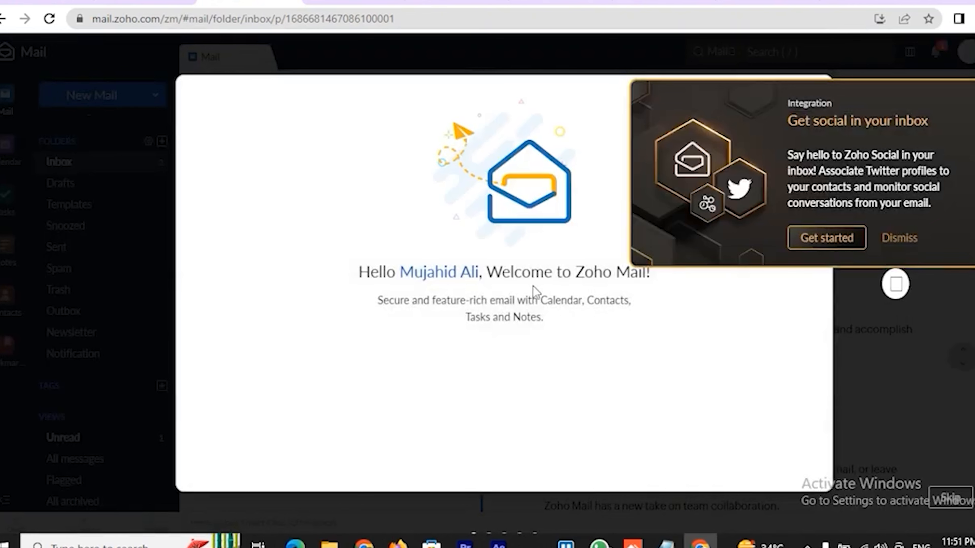
pyautogui.click(898, 244)
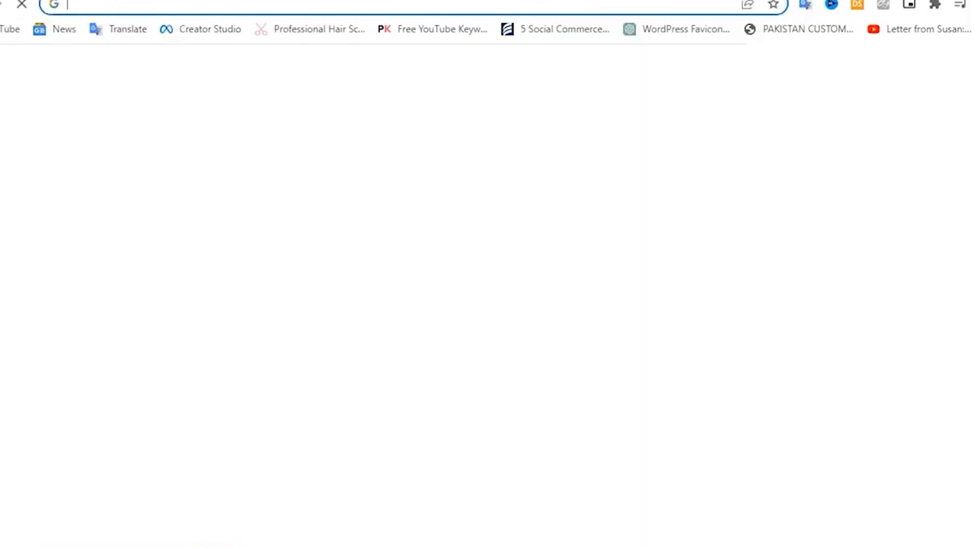
pyautogui.click(971, 68)
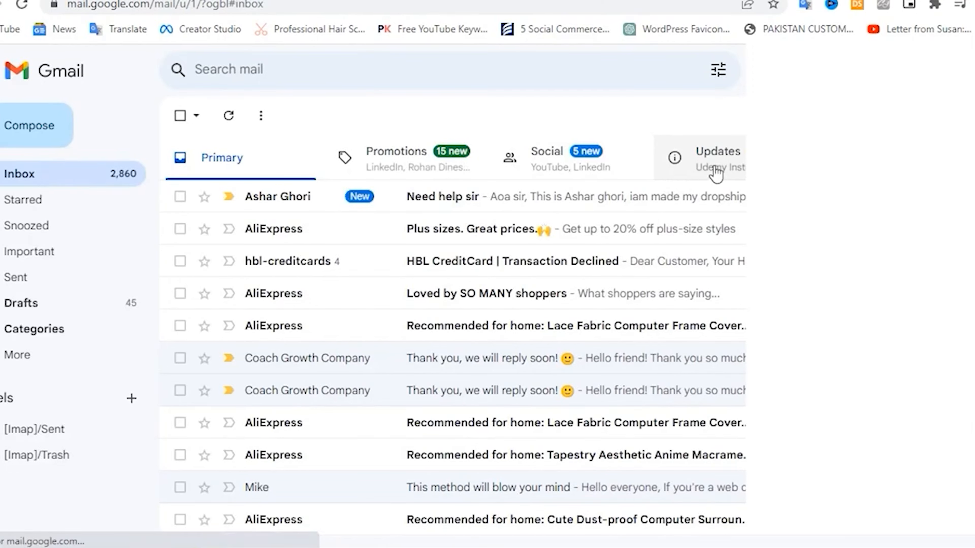
pyautogui.click(725, 174)
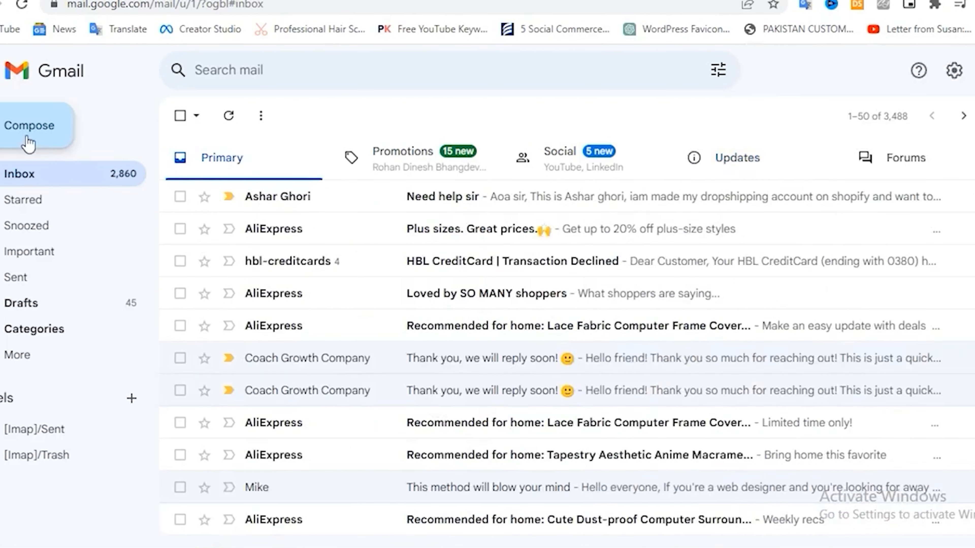
pyautogui.click(27, 142)
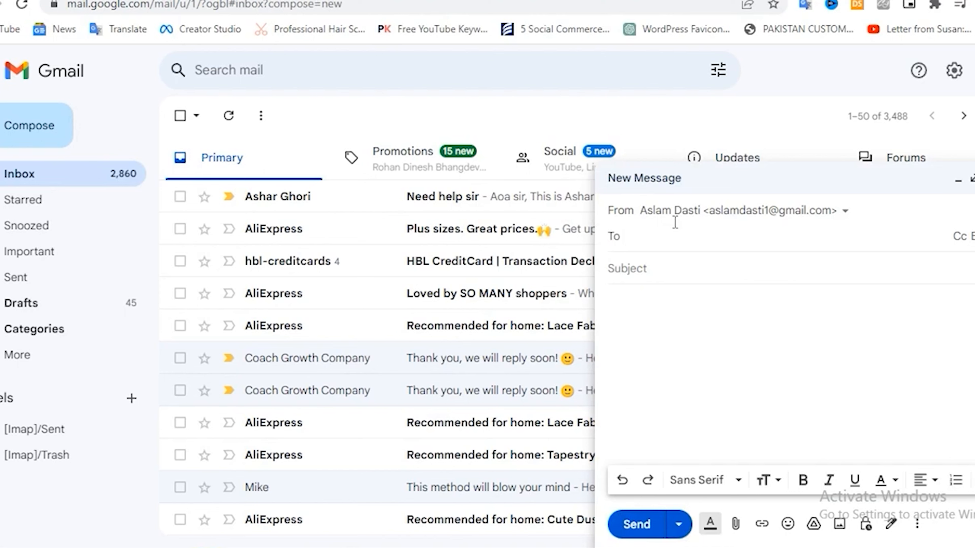
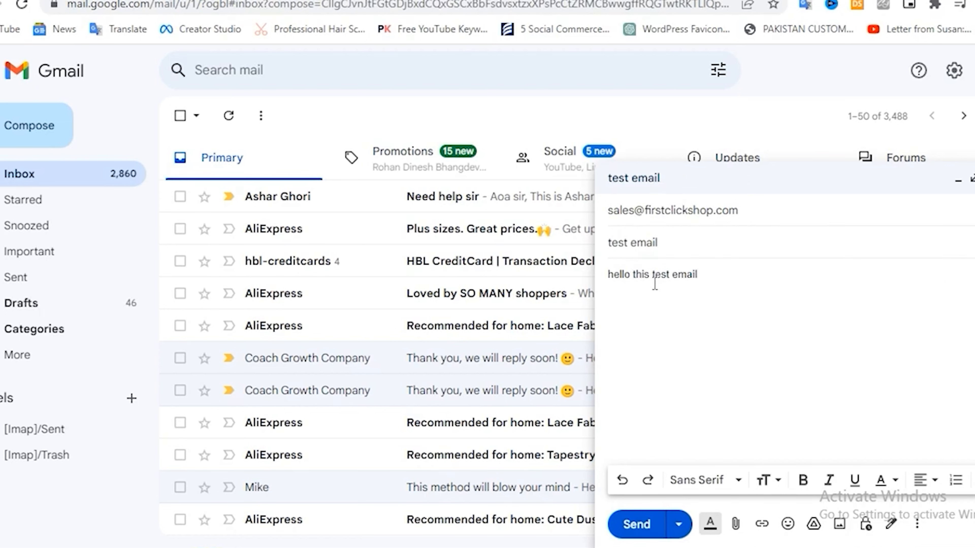
pyautogui.click(641, 519)
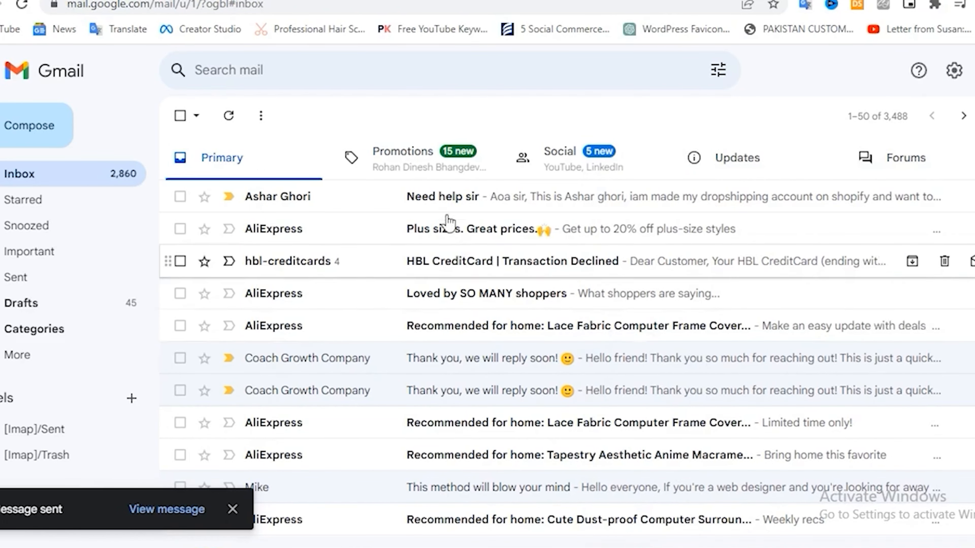
# Open the arrived test email in Zoho Mail and send back a reply saying 'thanks'
pyautogui.click(470, 177)
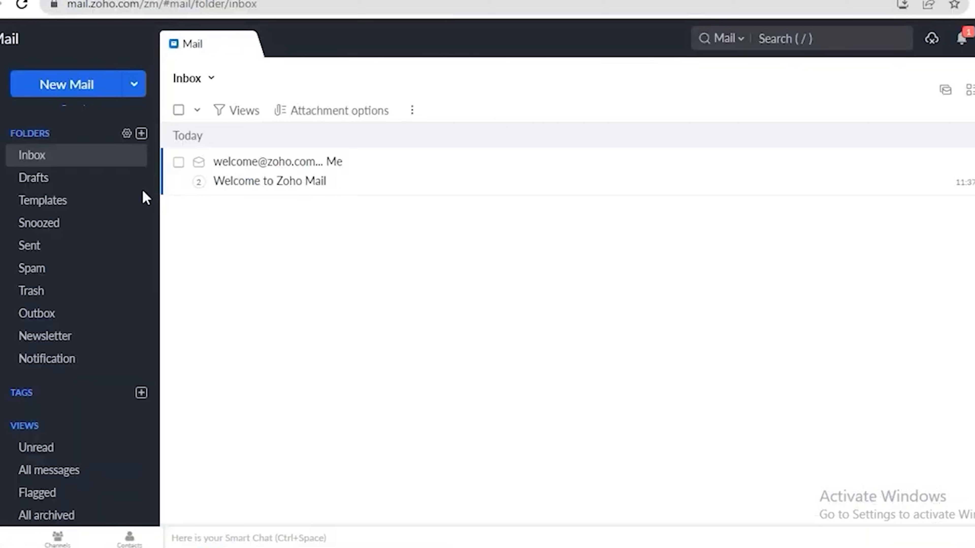
pyautogui.click(54, 158)
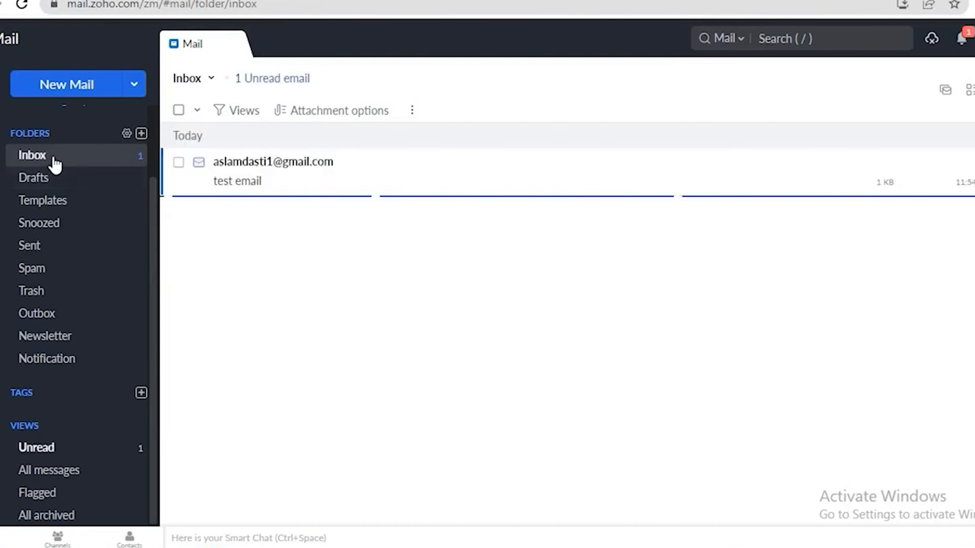
pyautogui.click(287, 179)
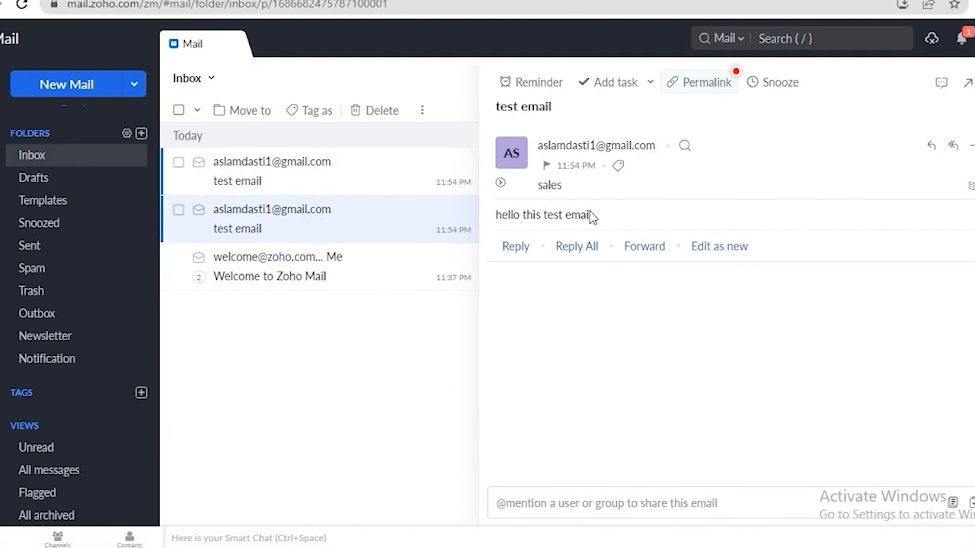
pyautogui.click(274, 233)
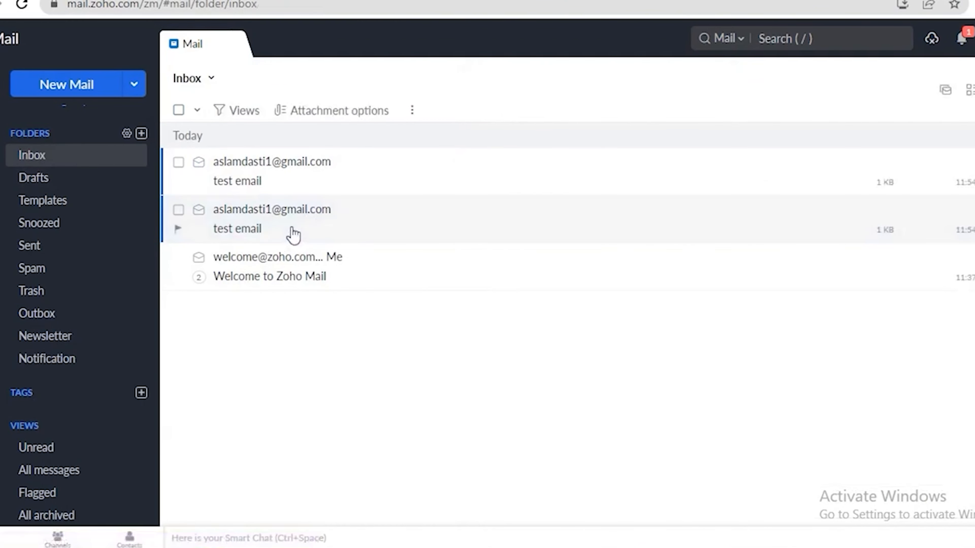
pyautogui.click(289, 178)
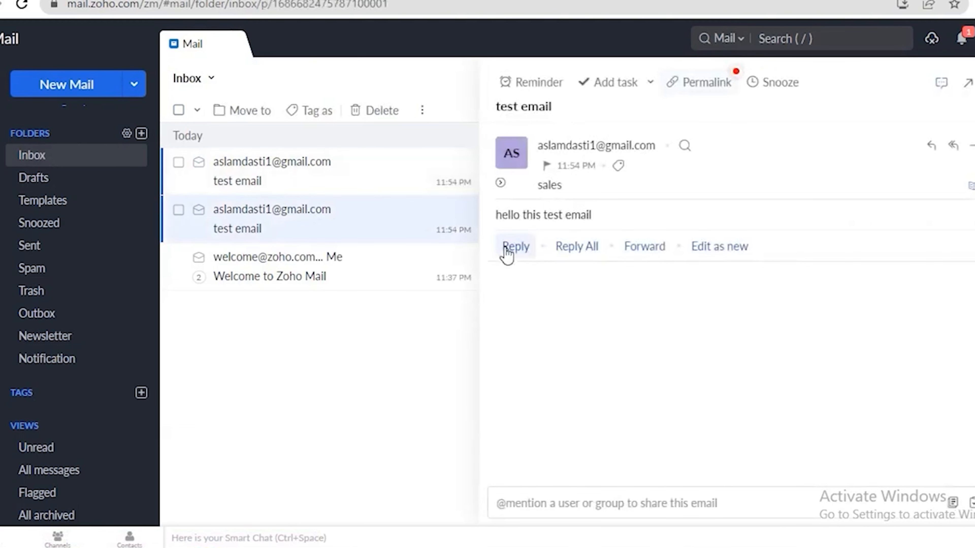
pyautogui.click(514, 246)
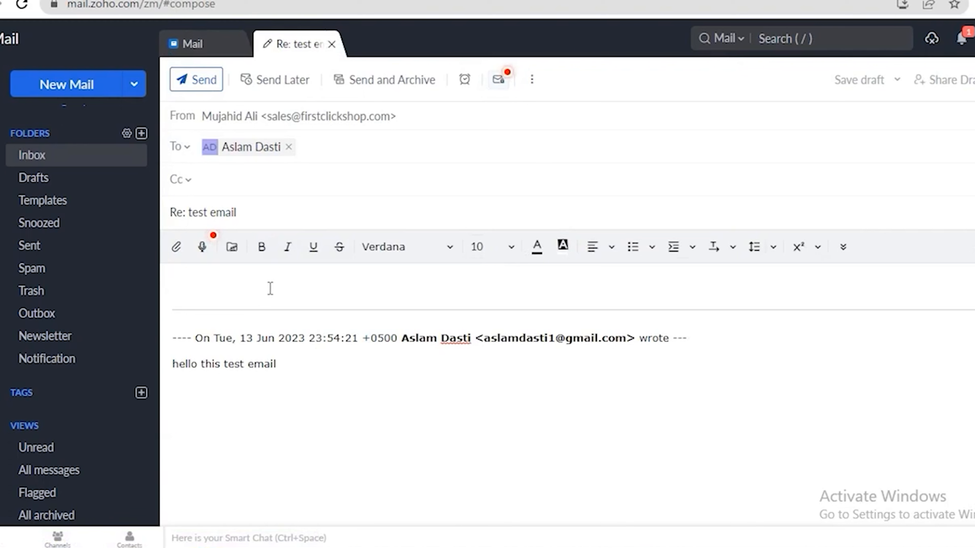
pyautogui.write('thanks')
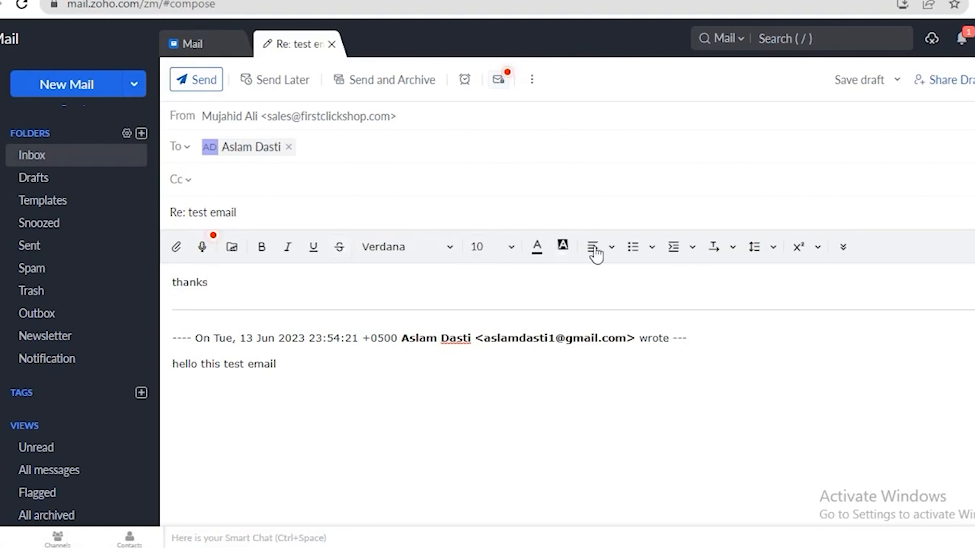
pyautogui.click(190, 91)
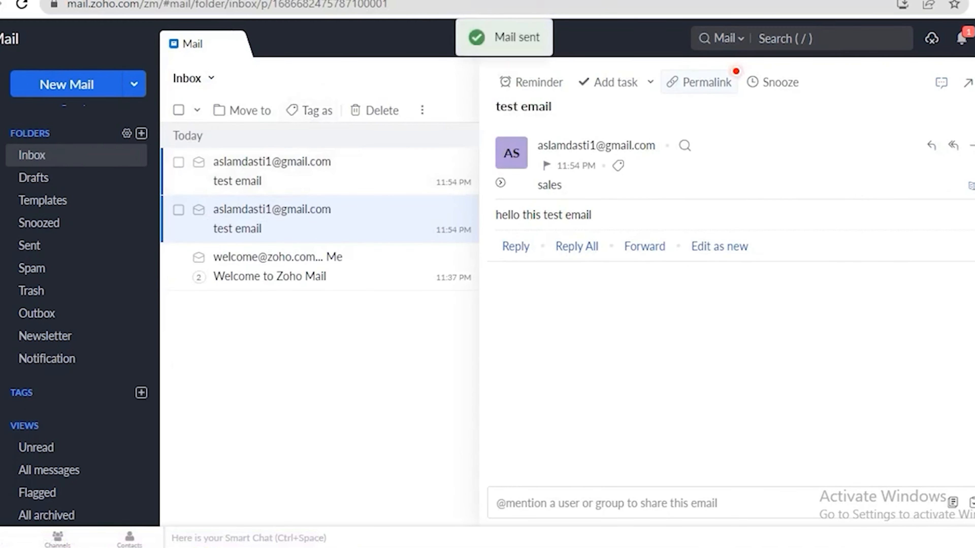
# In Gmail's Primary inbox, open the test email conversation containing the 'thanks' reply
pyautogui.click(364, 547)
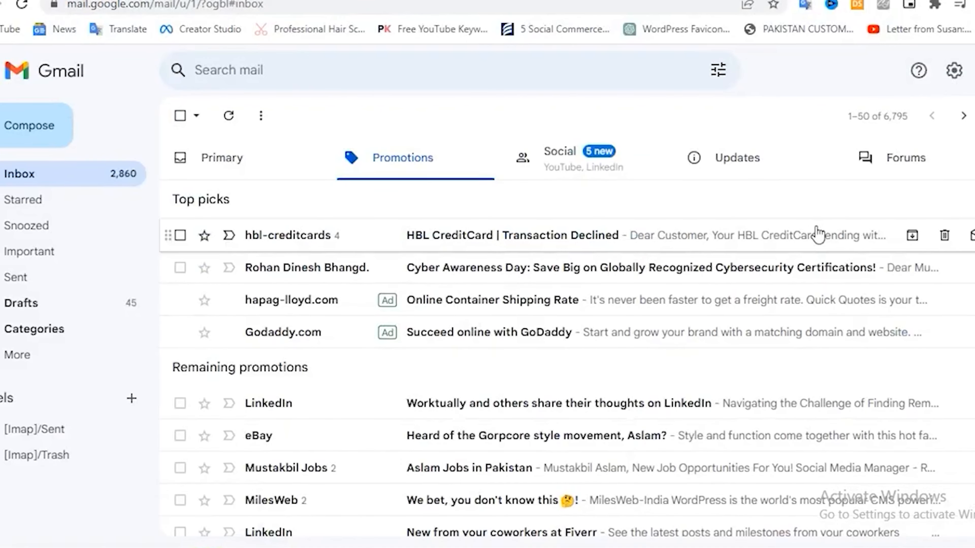
pyautogui.click(246, 175)
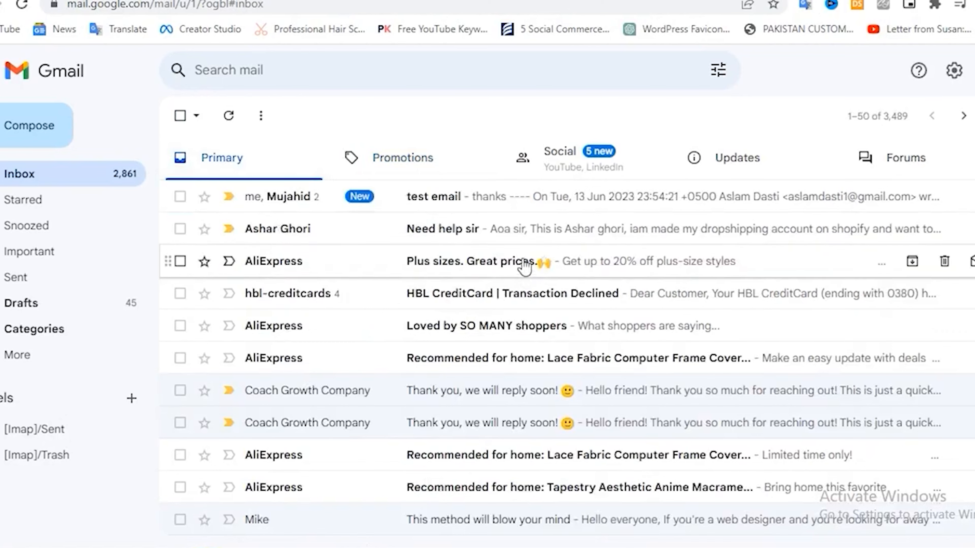
pyautogui.click(459, 197)
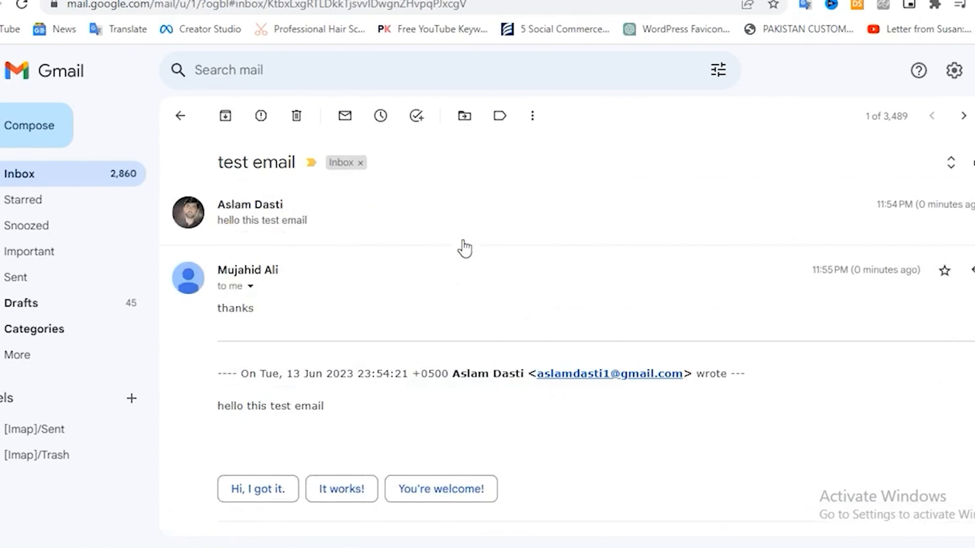